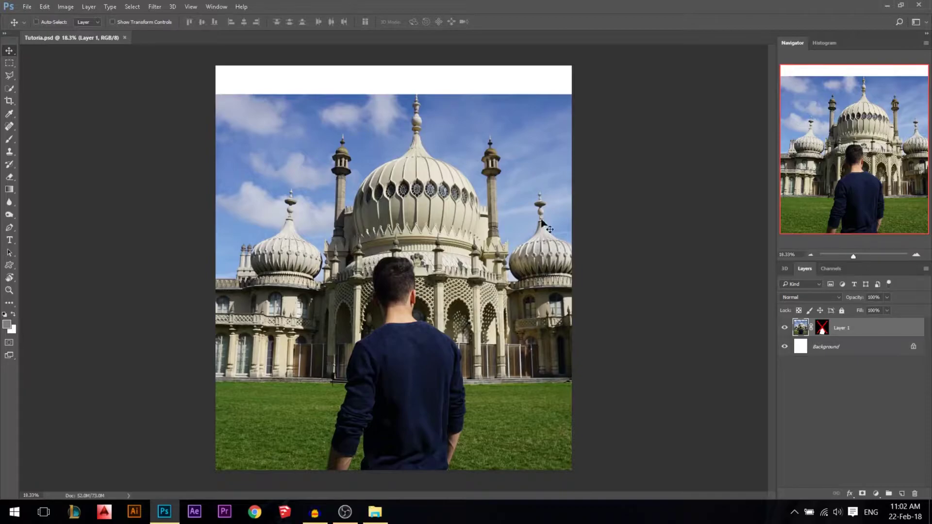
Undo the last change and compare the man with Layer 1's mask on and off.
key("ctrl+z")
key("ctrl+z")
key("ctrl+plus")
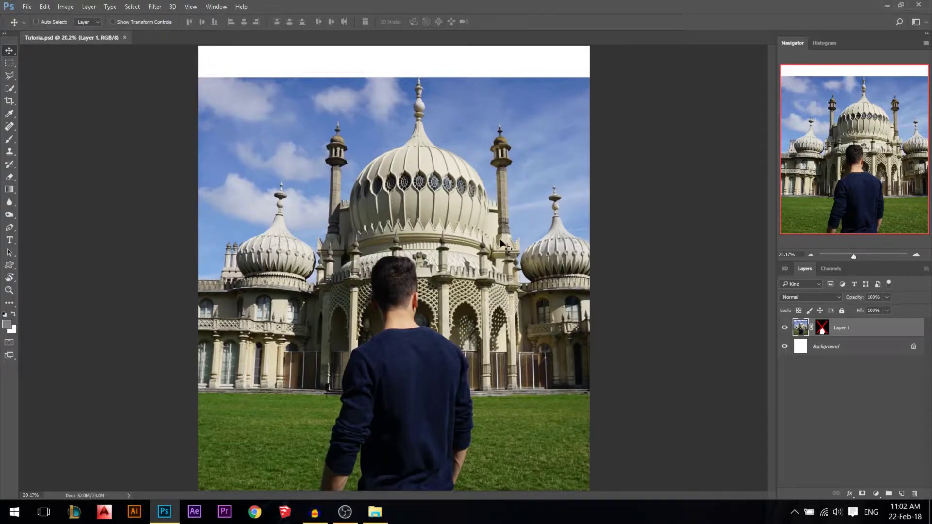
key("ctrl+minus")
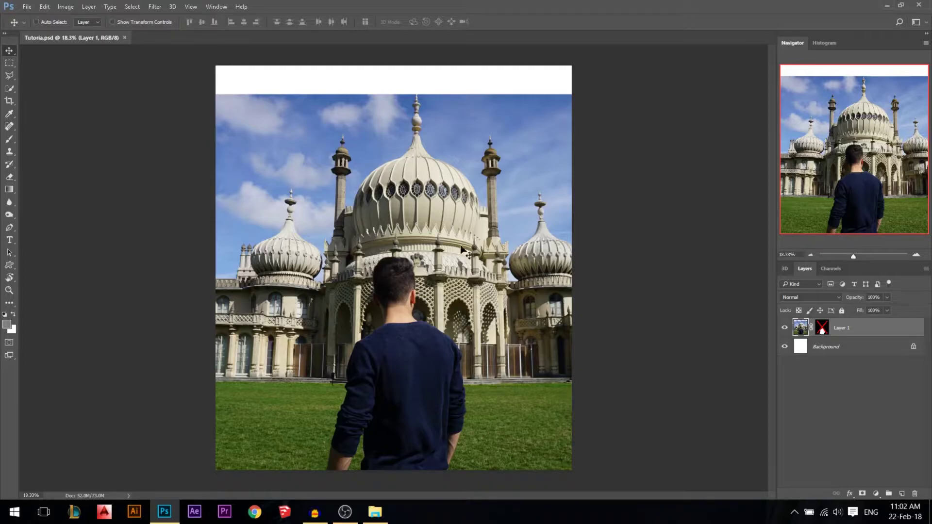
key("ctrl+plus")
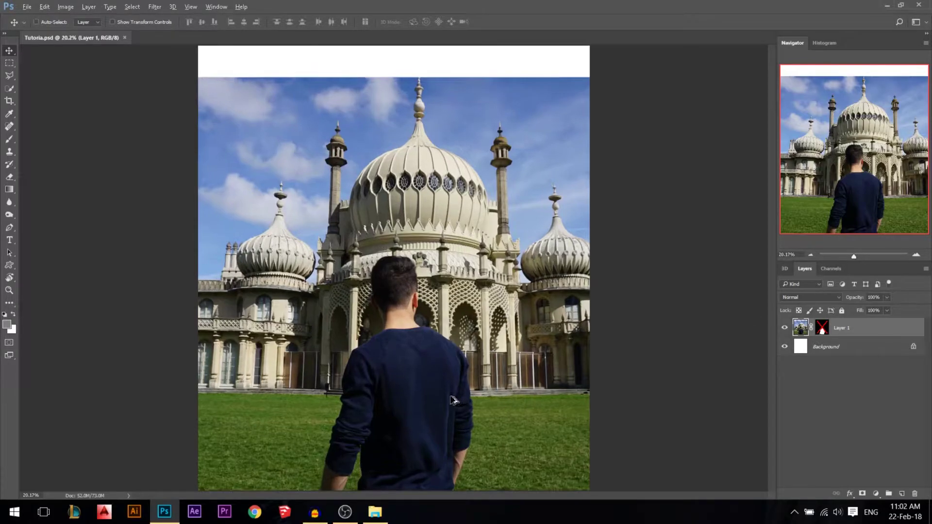
left_click(823, 329, "shift")
left_click(822, 328, "shift")
key("ctrl+minus")
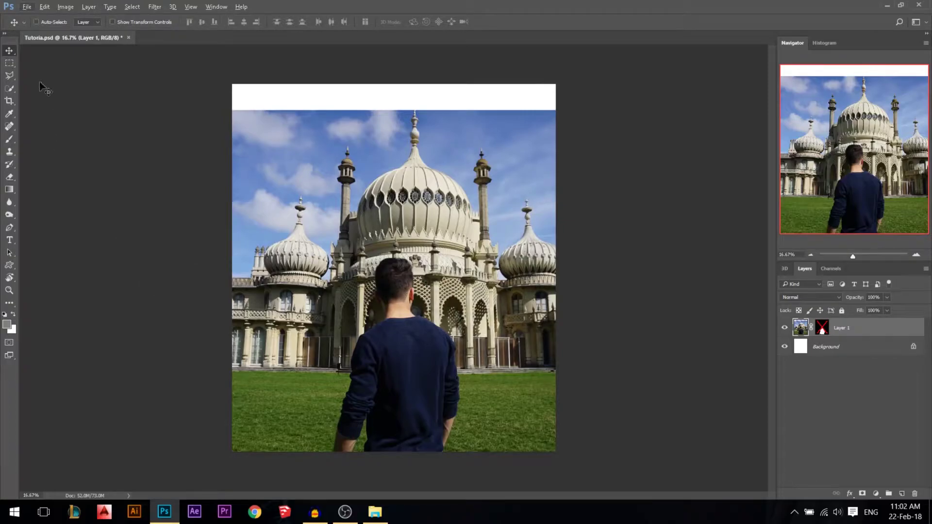
Select the grass on both sides of the man's legs with Quick Selection at size 170.
left_click(9, 90)
right_click(478, 430, "alt")
mouse_move(495, 410)
left_mouse_down()
mouse_move(502, 385)
mouse_move(484, 381)
left_mouse_up()
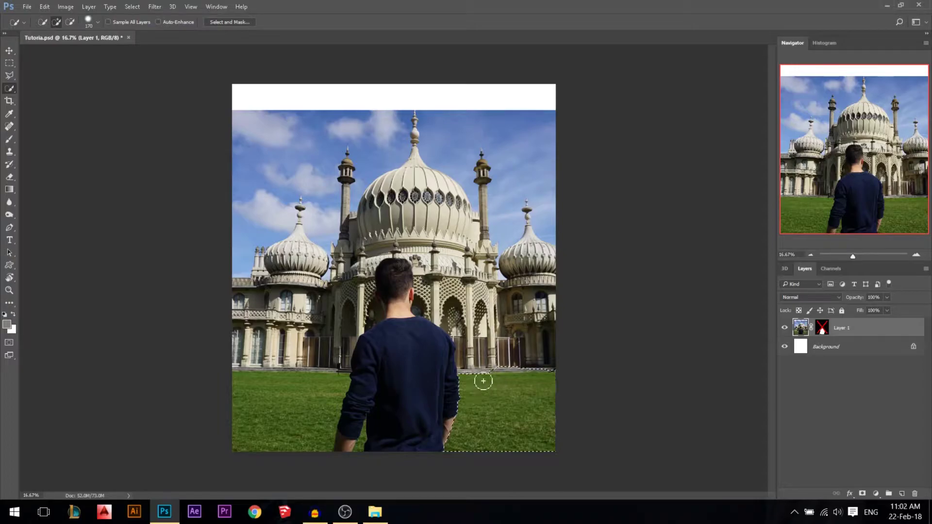
scroll(470, 403, "up", 1)
left_click(503, 399)
left_click(281, 455)
mouse_move(294, 429)
left_mouse_down()
mouse_move(307, 395)
mouse_move(322, 395)
left_mouse_up()
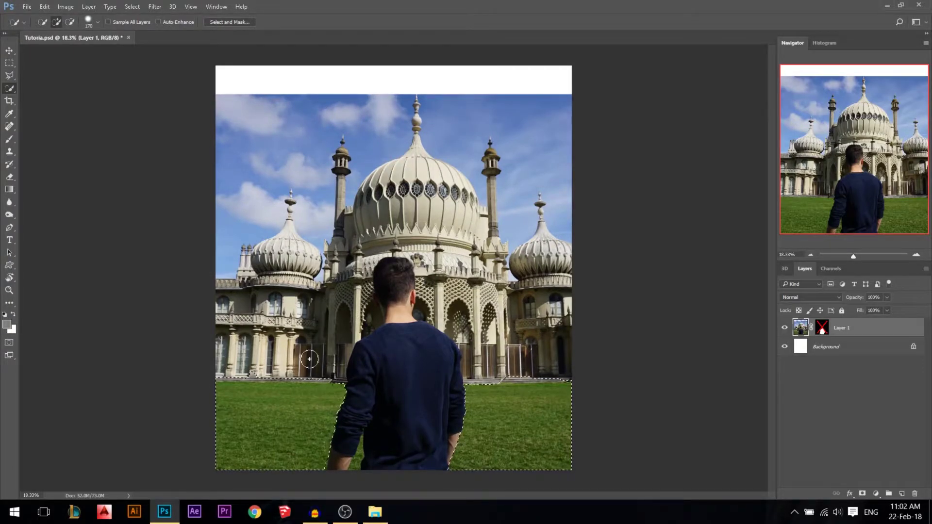
Add more of the grass area to the selection with the Polygonal Lasso, holding Shift.
left_click(9, 75)
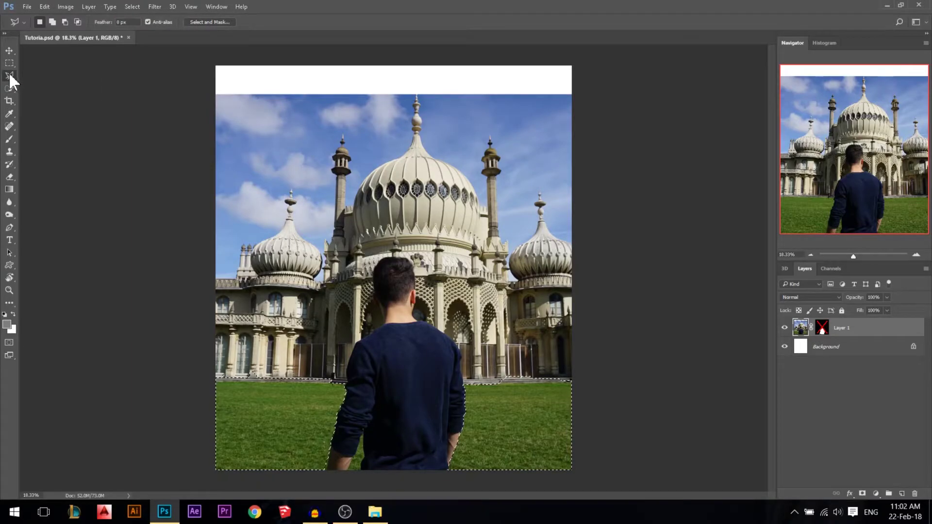
scroll(350, 375, "up", 8)
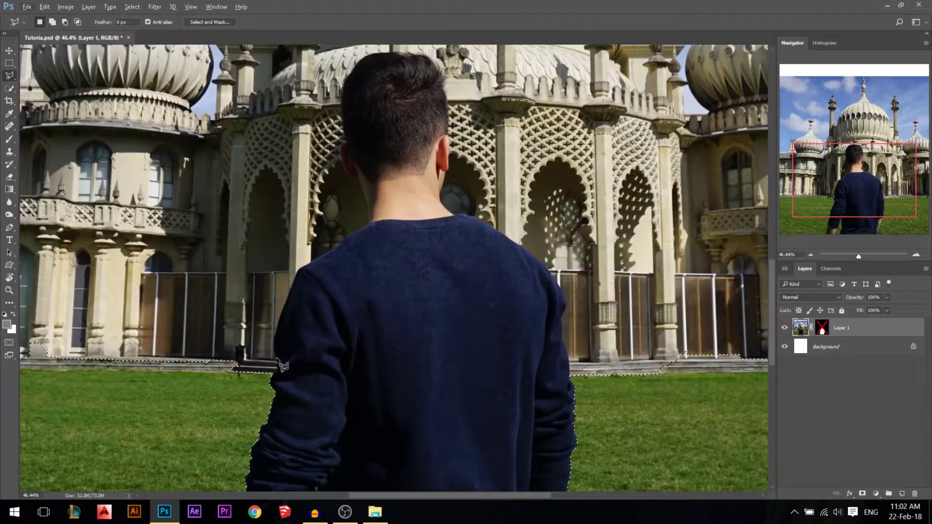
key("shift")
scroll(359, 138, "down", 8)
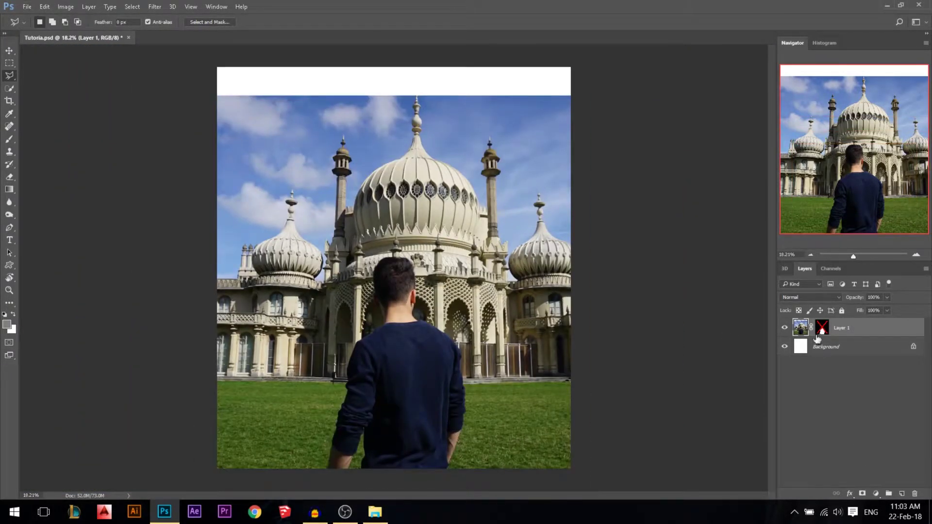
Try moving Layer 1 upward, undo it, and switch Layer 1's mask back on.
left_click(822, 330, "shift")
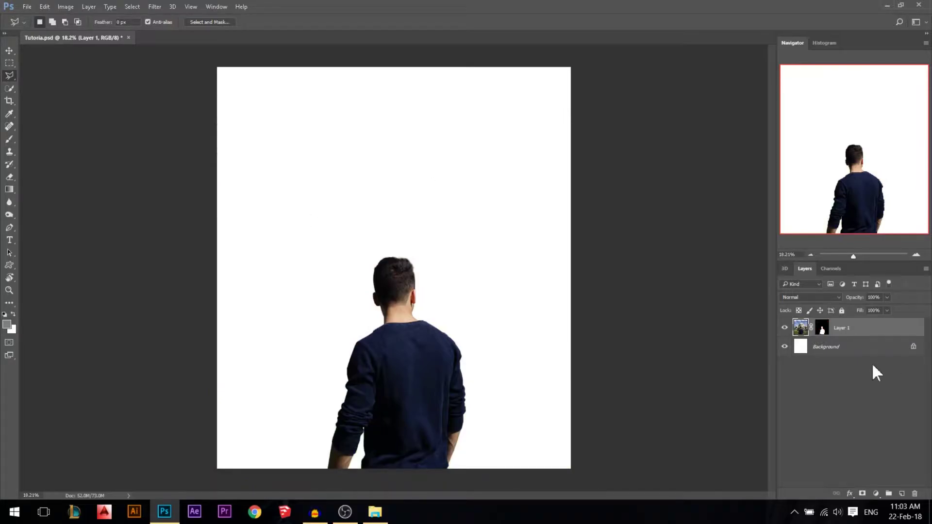
left_click(822, 331, "shift")
key("v")
left_click_drag(476, 243, 476, 213)
key("ctrl+z")
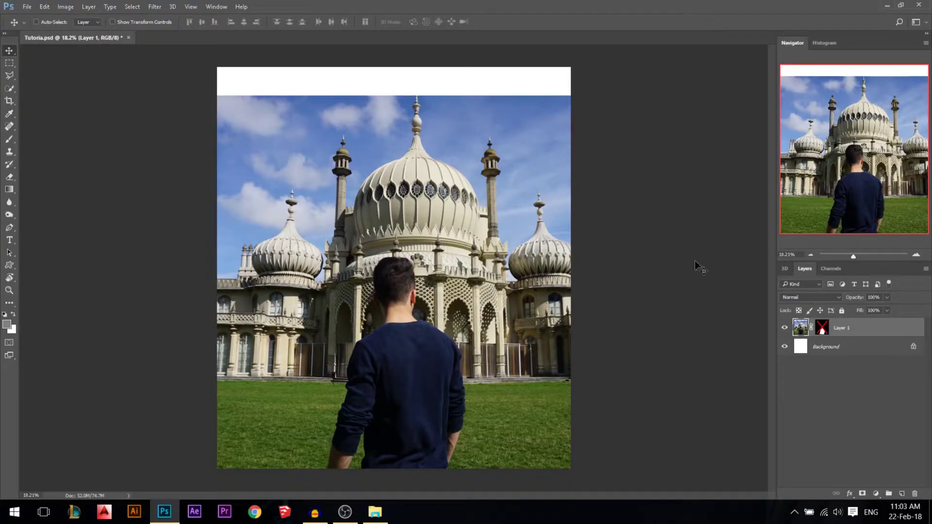
left_click(821, 330, "shift")
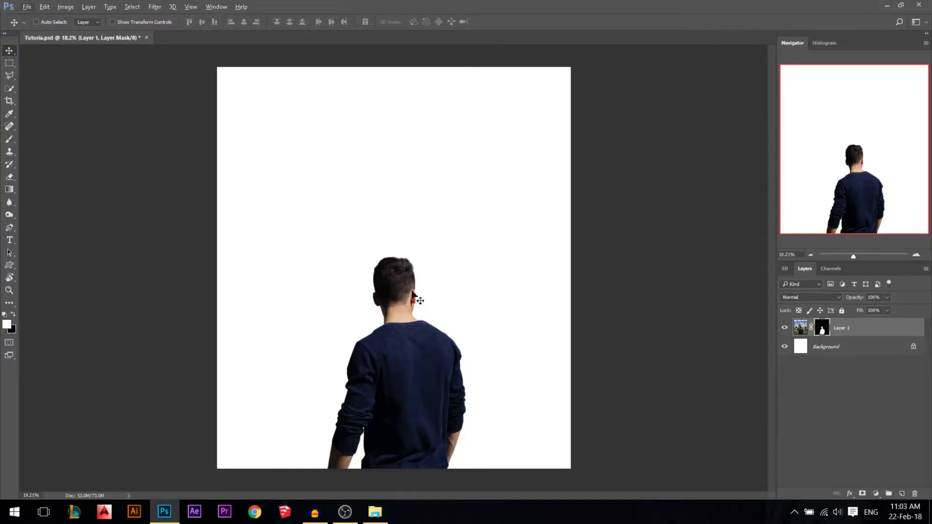
Bring the castle jpg from File Explorer into Tutorial.psd as Layer 2.
left_click(375, 512)
left_click_drag(236, 88, 207, 402)
left_click_drag(213, 50, 196, 35)
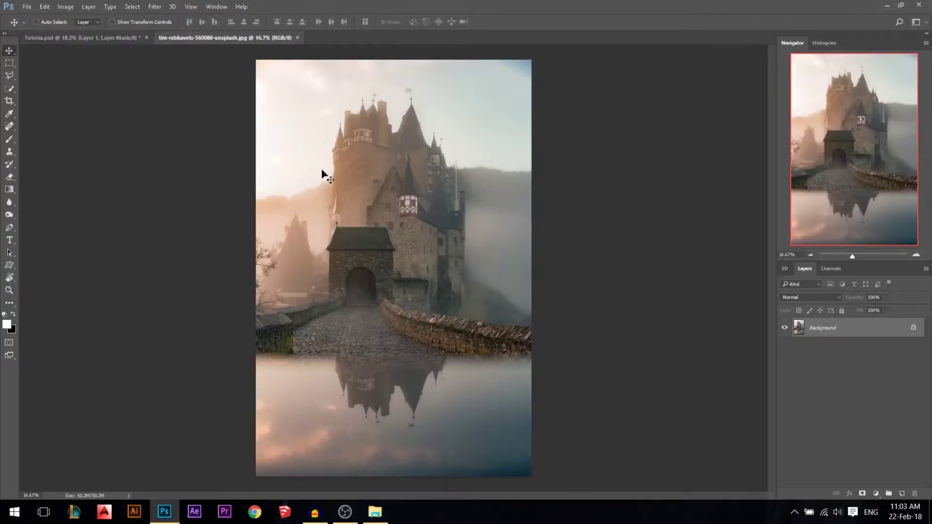
left_click_drag(348, 155, 285, 177)
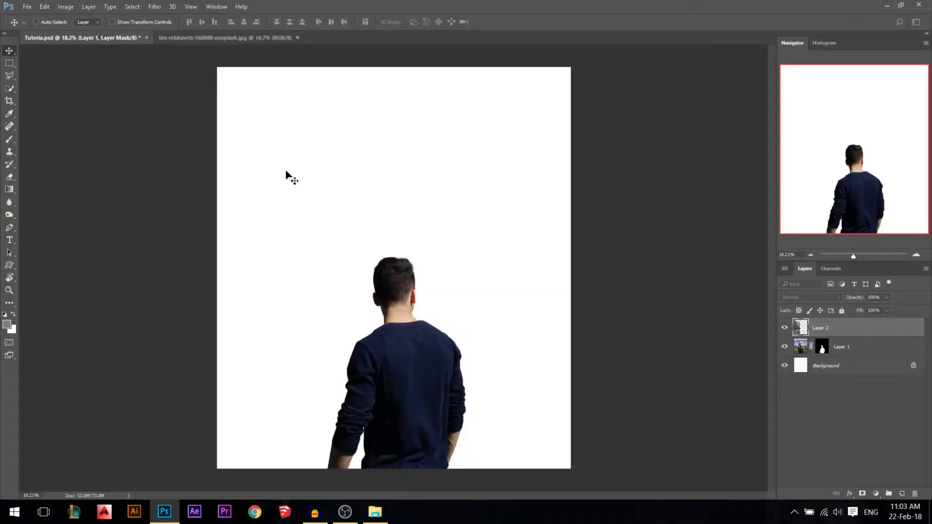
scroll(330, 252, "down", 2)
left_click_drag(319, 254, 445, 304)
Scale the castle layer up to 136% and move it down.
key("ctrl+t")
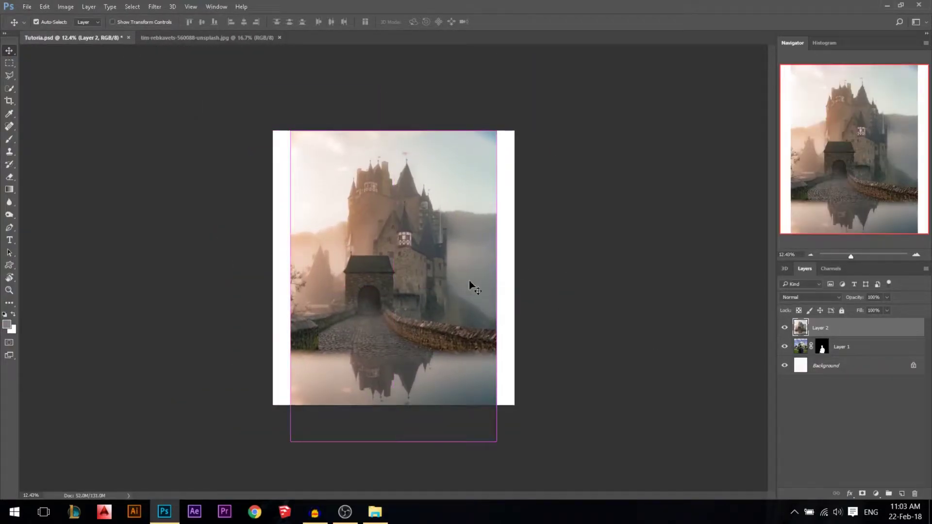
left_click_drag(499, 130, 552, 95)
left_click_drag(439, 162, 440, 190)
key("Return")
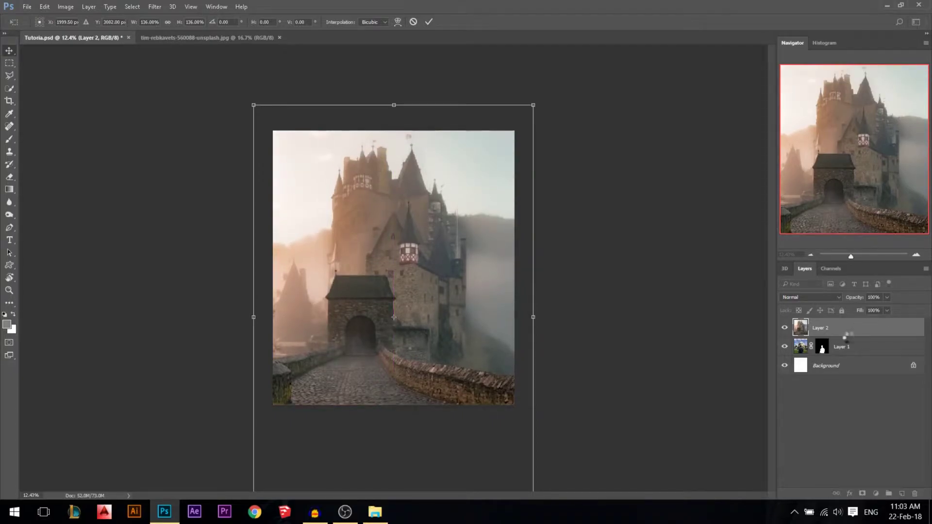
Move Layer 2 below the man's layer and shift the castle slightly.
left_click_drag(847, 334, 847, 356)
scroll(490, 301, "up", 3)
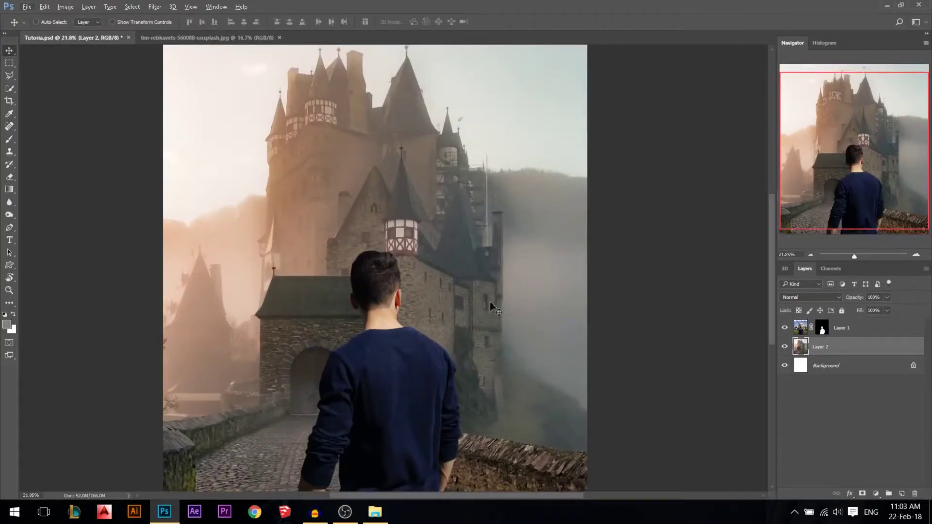
left_click_drag(490, 301, 436, 277)
scroll(531, 256, "down", 3)
Nudge the man and the castle slightly to the left.
left_click(405, 353, "ctrl")
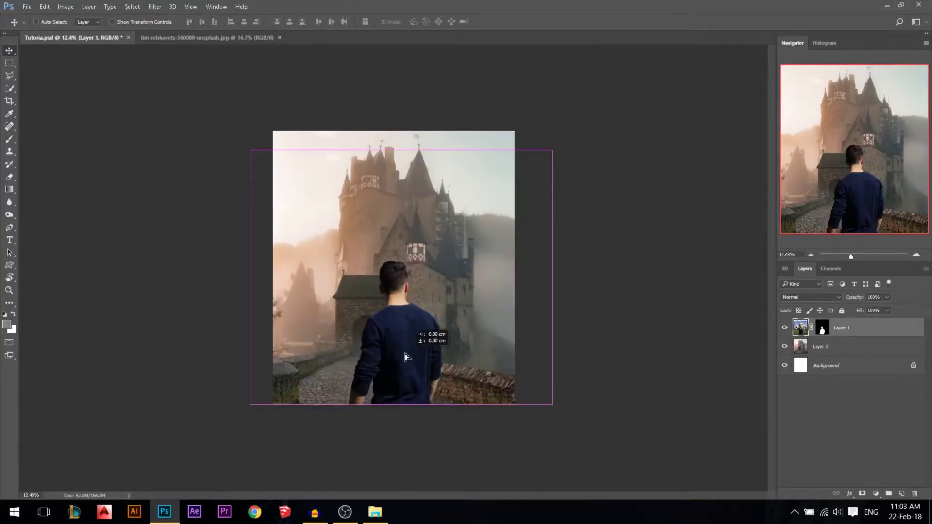
left_click_drag(405, 357, 397, 356)
scroll(384, 318, "up", 1)
left_click(493, 223, "ctrl")
left_click_drag(493, 229, 485, 234)
scroll(456, 276, "up", 1)
scroll(456, 276, "down", 1)
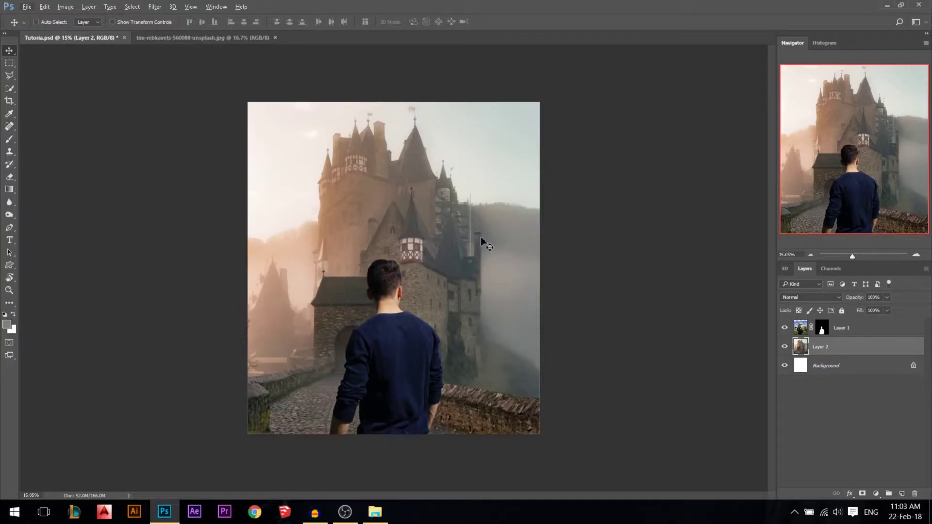
left_click(842, 330)
Add a new empty layer and set the foreground colour to bright orange.
left_click(901, 494)
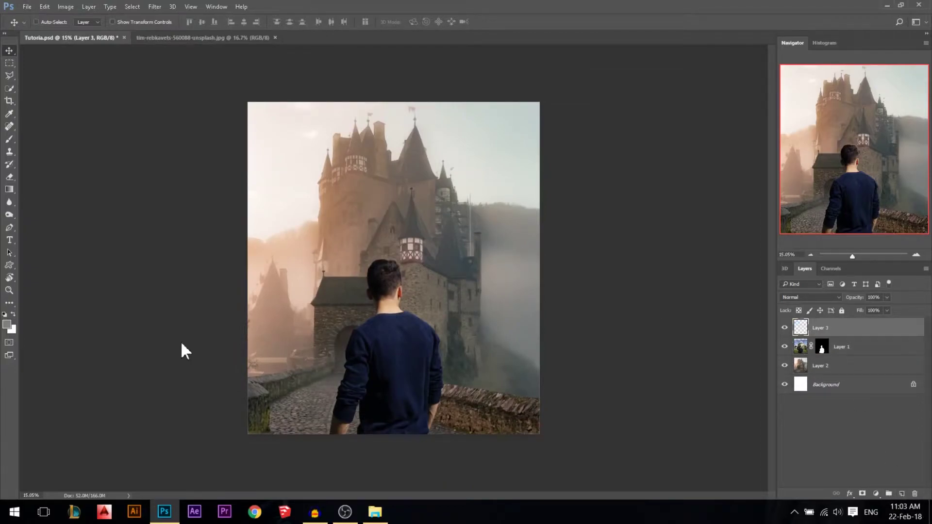
left_click(7, 324)
left_click(758, 69)
left_click(847, 63)
key("b")
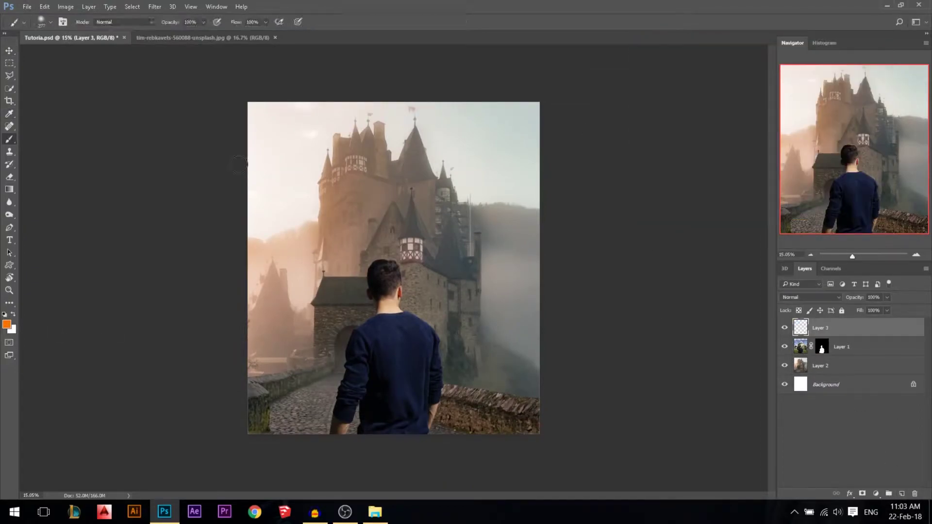
mouse_move(288, 160)
left_mouse_down()
mouse_move(296, 256)
mouse_move(252, 160)
left_mouse_up()
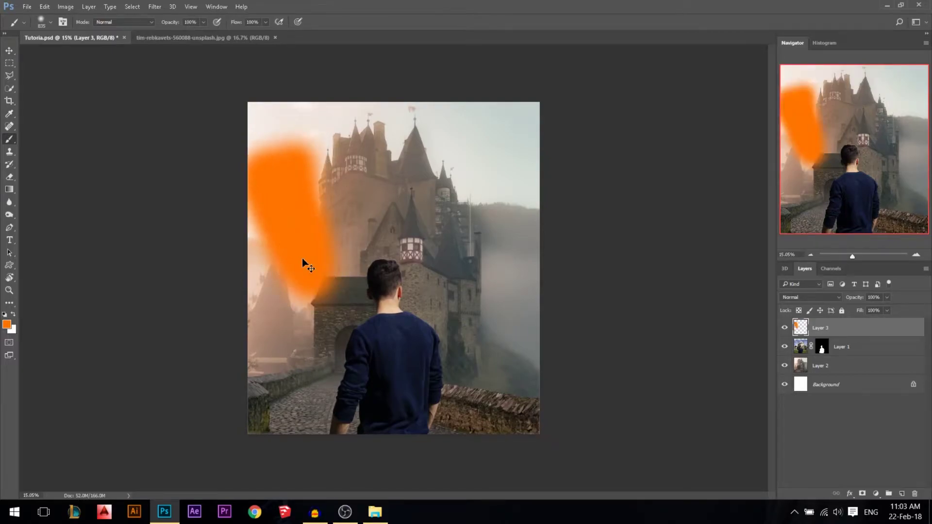
key("ctrl+z")
scroll(306, 264, "up", 2)
Flip the man's layer, Layer 1, horizontally.
key("v")
left_click(378, 349, "ctrl")
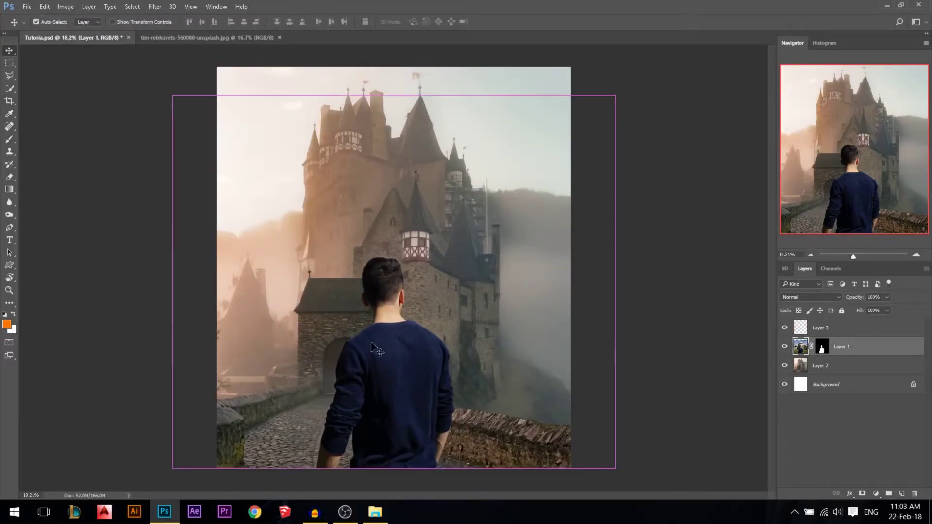
key("b")
left_click_drag(392, 291, 394, 270)
key("ctrl+z")
key("ctrl+t")
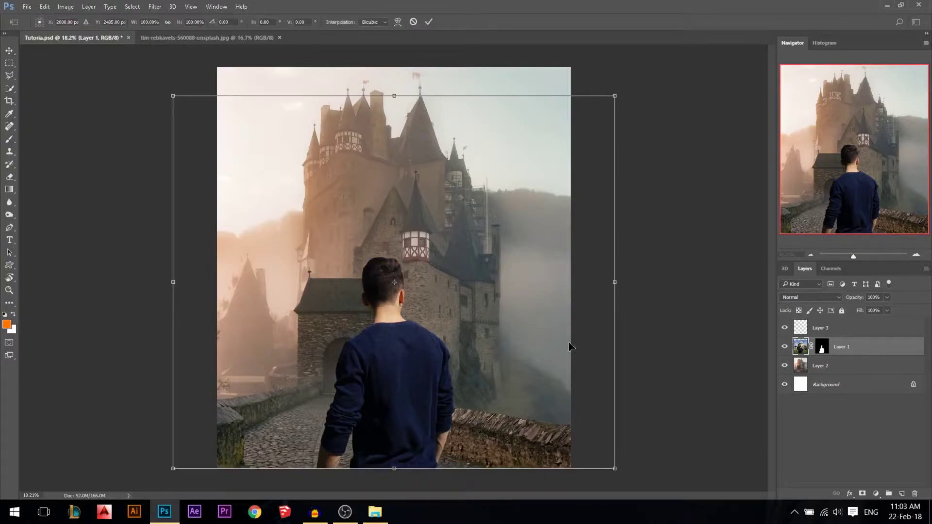
right_click(407, 318)
left_click(469, 477)
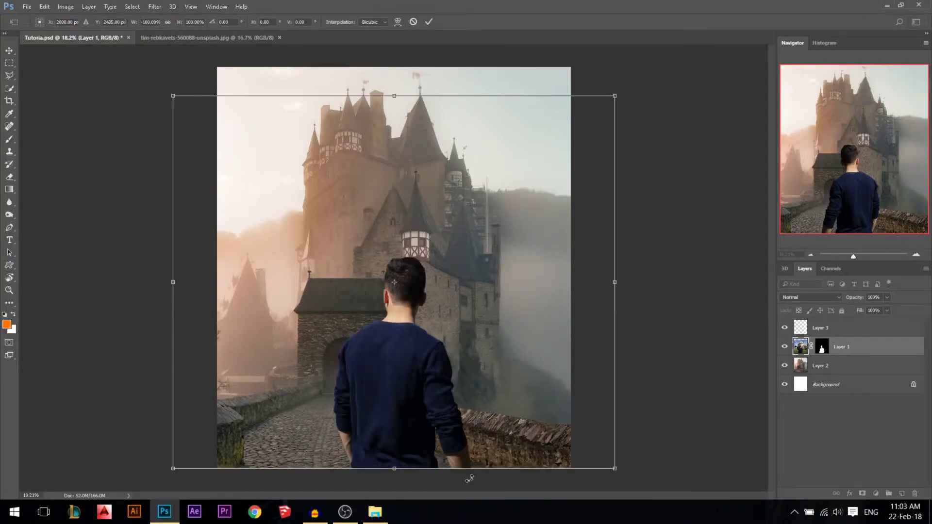
key("Return")
Shift the man slightly left and move the castle layer lower.
left_click_drag(454, 396, 444, 395)
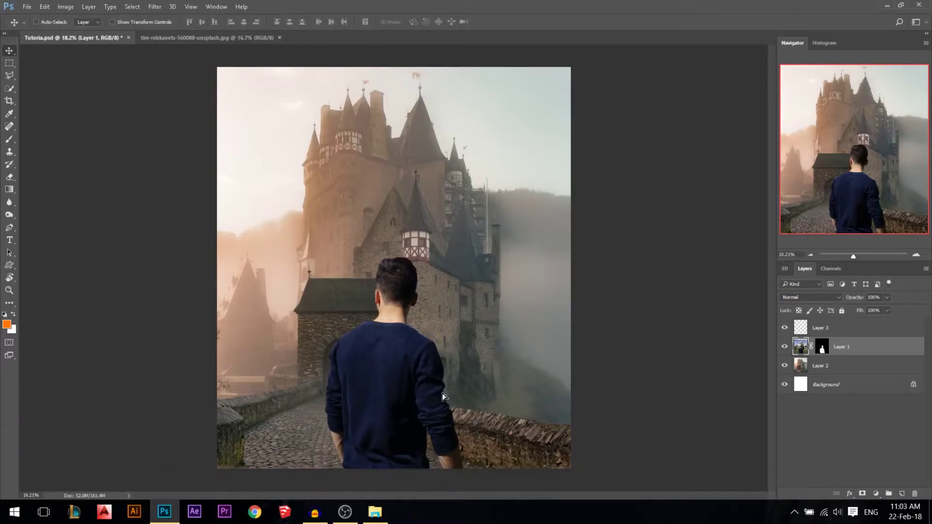
scroll(557, 269, "down", 1)
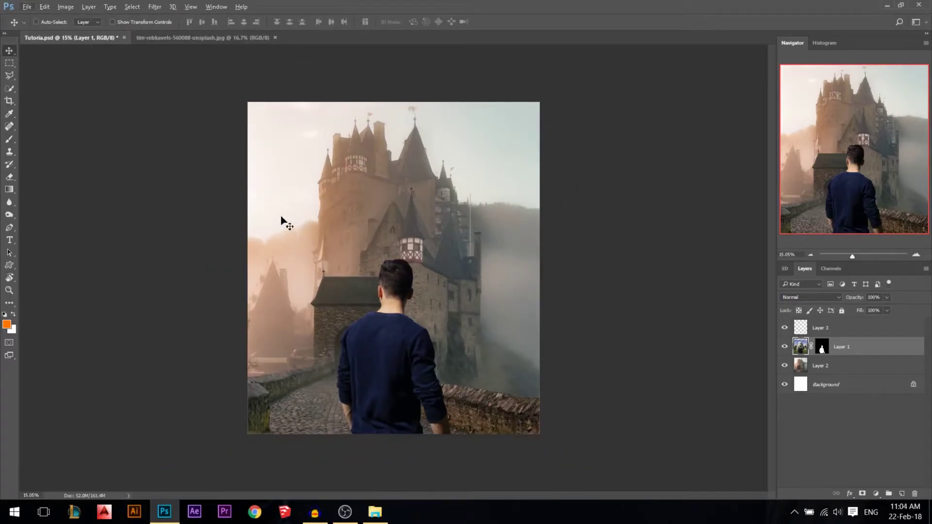
scroll(281, 220, "up", 1)
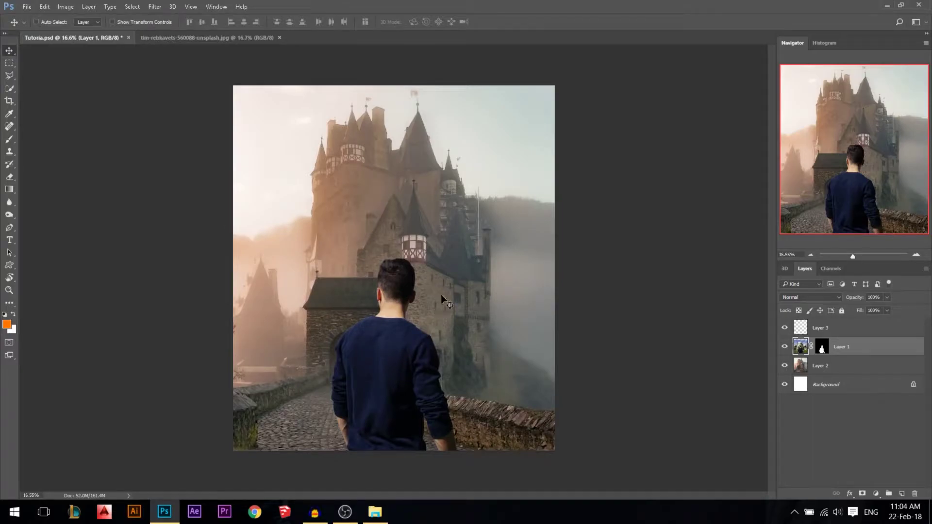
left_click(431, 209, "ctrl")
mouse_move(431, 208)
left_mouse_down()
mouse_move(432, 233)
mouse_move(436, 208)
left_mouse_up()
scroll(400, 191, "down", 1)
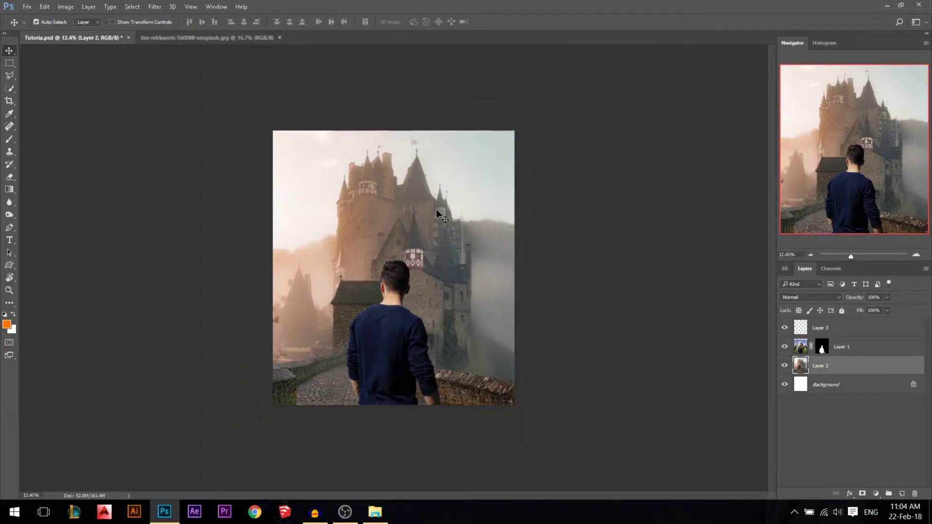
Shrink the castle layer to about 95%, nudge it left, and close the source castle photo.
key("ctrl+t")
left_click_drag(539, 109, 532, 121)
key("Left")
key("Left")
key("Left")
key("Left")
key("Left")
key("Left")
key("Left")
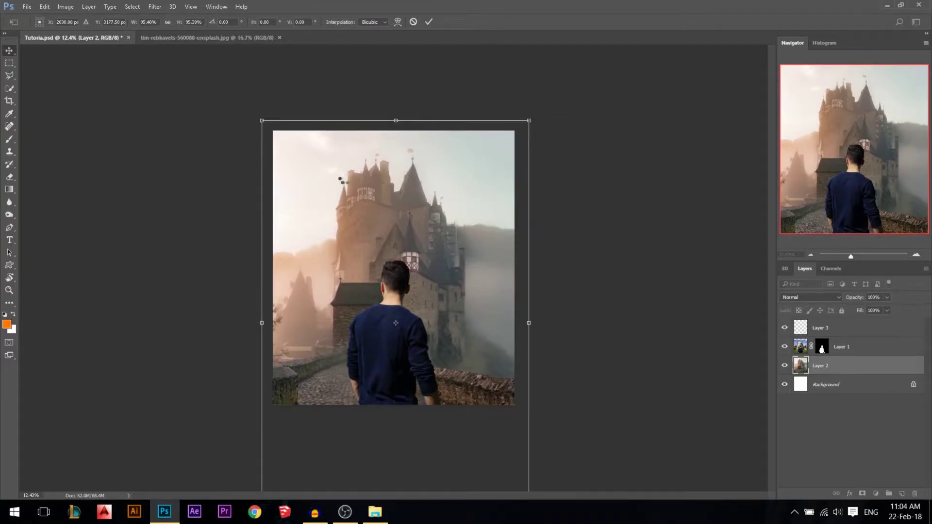
key("Return")
left_click(279, 37)
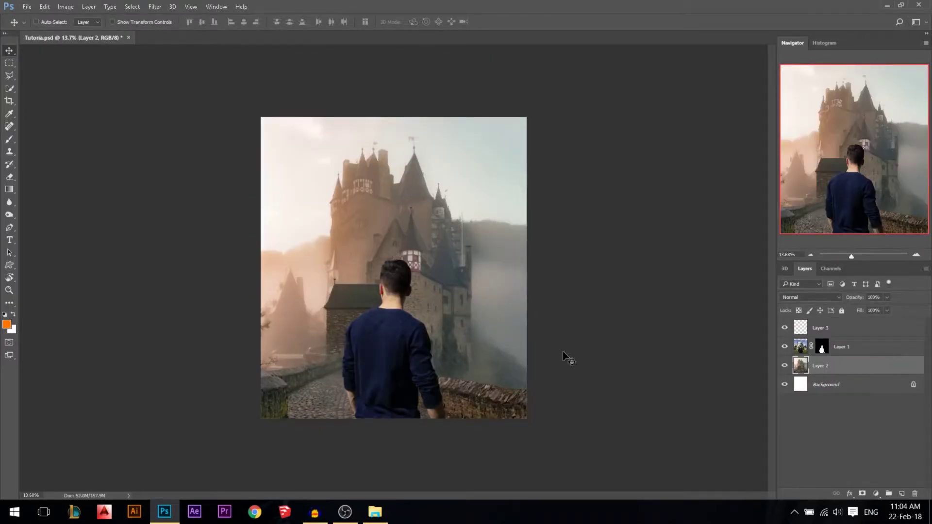
Hide the castle layer and place a vertical guide through the canvas centre.
left_click(785, 365)
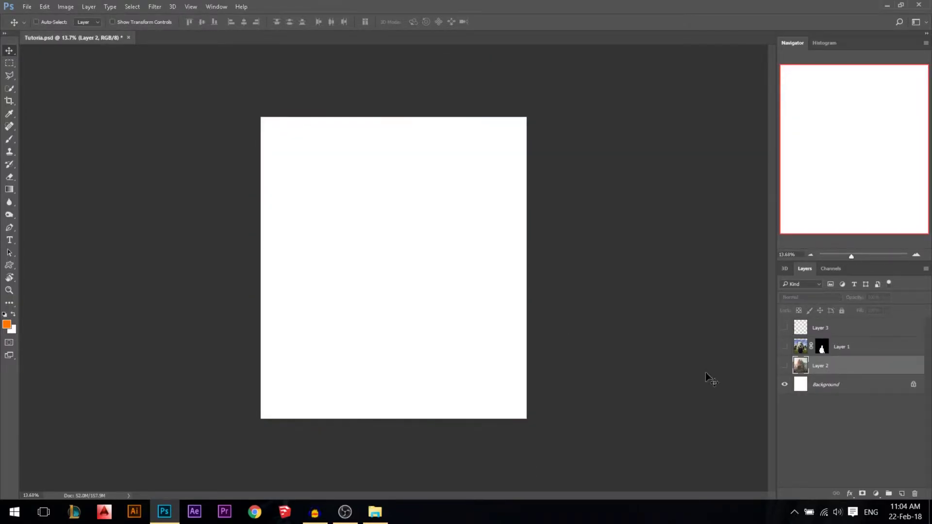
key("ctrl+r")
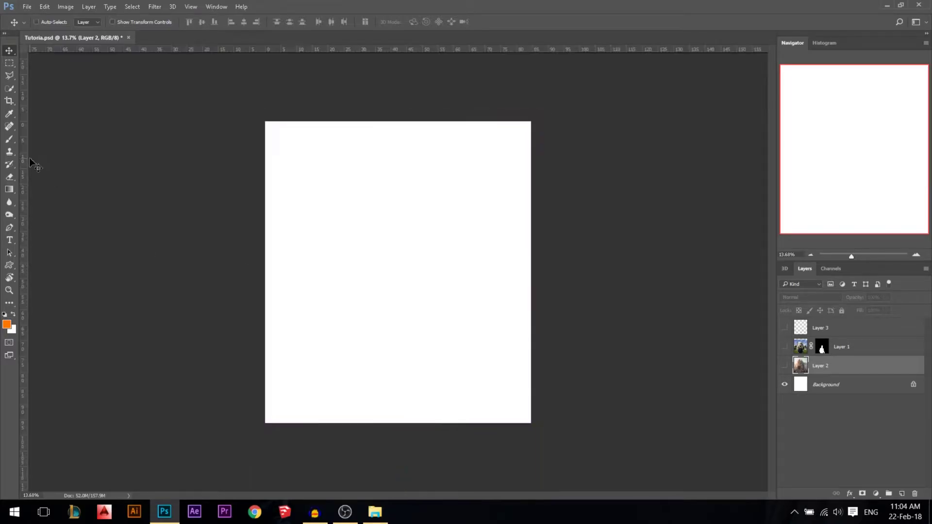
left_click_drag(22, 153, 398, 126)
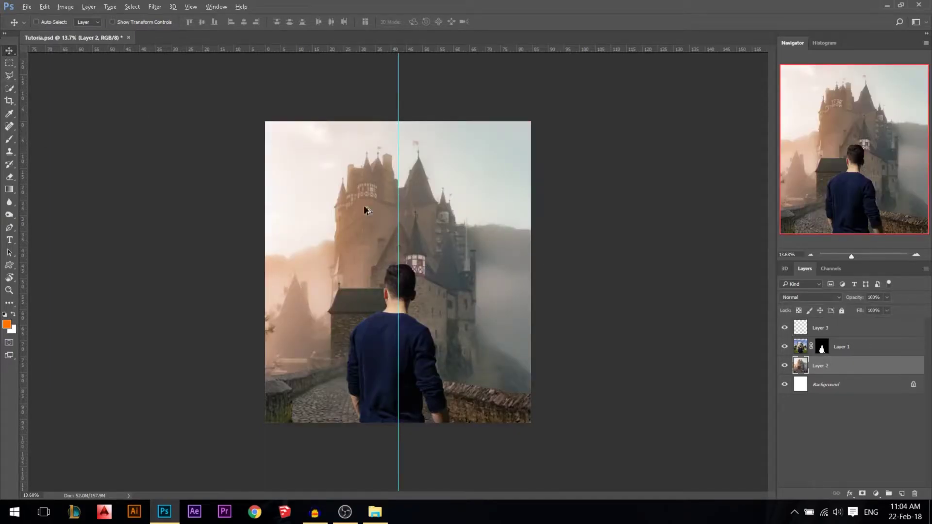
Delete the empty Layer 3, check the man and castle against the guide, then remove it.
left_click(861, 326)
key("Delete")
scroll(488, 312, "up", 2)
mouse_move(422, 341)
left_mouse_down()
mouse_move(436, 341)
mouse_move(422, 341)
left_mouse_up()
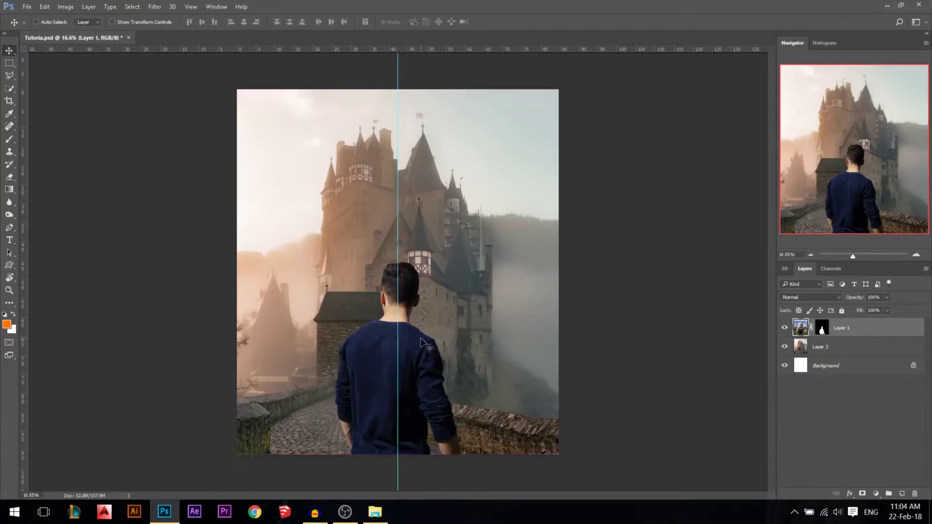
left_click(449, 250, "ctrl")
left_click_drag(448, 247, 450, 246)
scroll(499, 321, "down", 2)
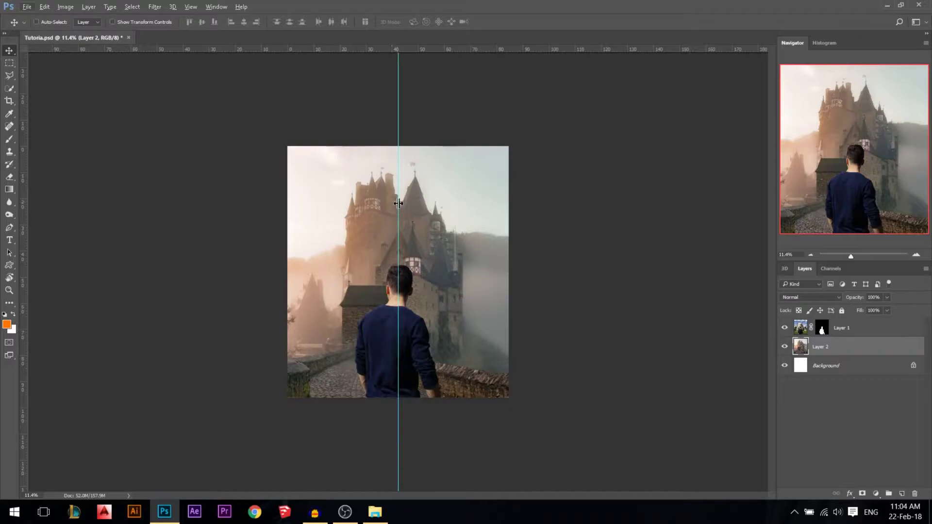
left_click_drag(399, 204, 3, 227)
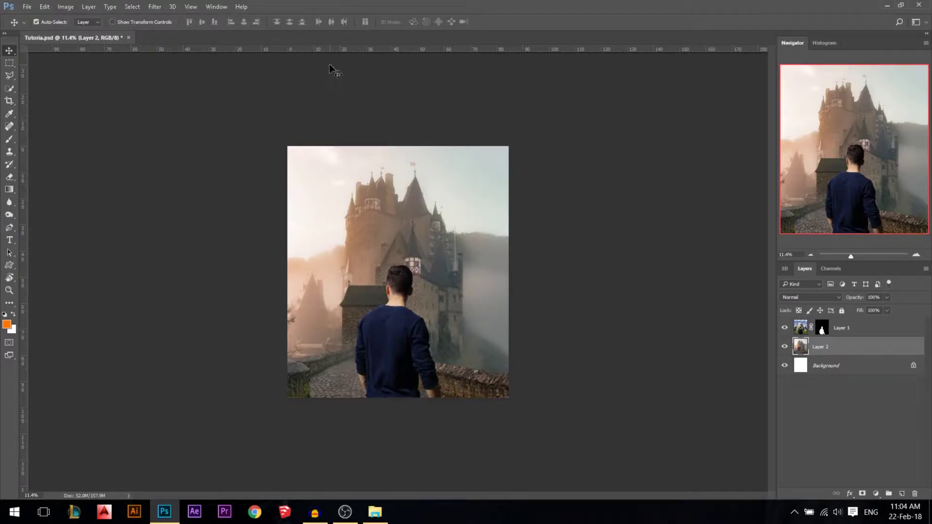
Hide the rulers, review the composite, and reselect the castle layer, Layer 2.
key("ctrl+r")
scroll(453, 364, "up", 3)
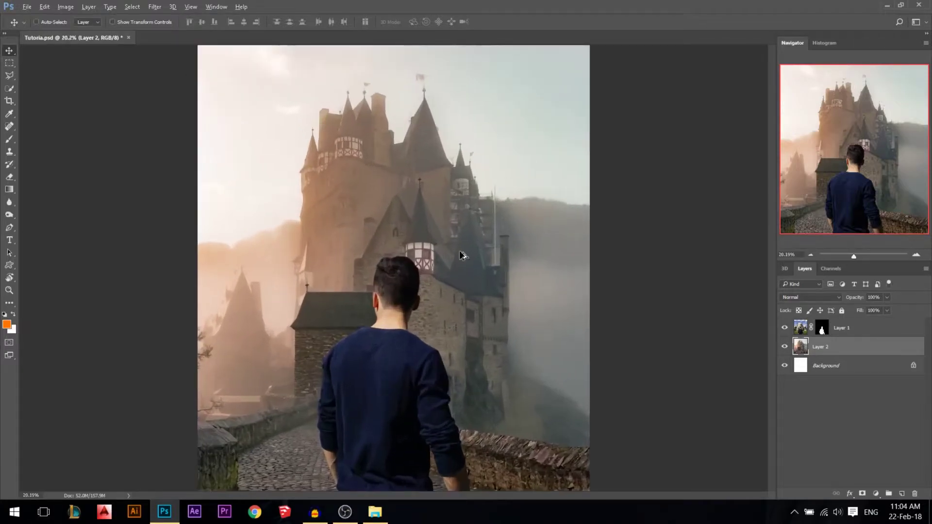
scroll(484, 268, "down", 2)
scroll(451, 259, "up", 3)
scroll(486, 270, "down", 2)
scroll(565, 359, "up", 2)
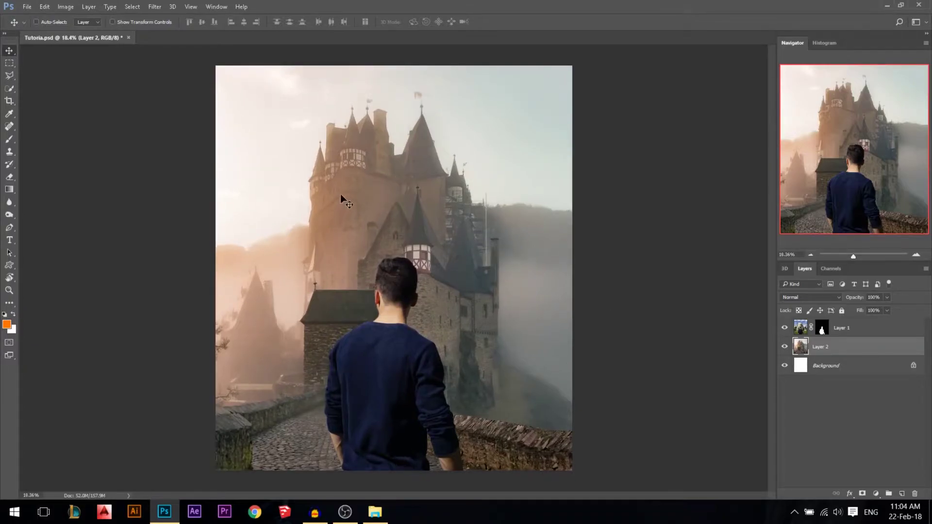
scroll(340, 197, "up", 1)
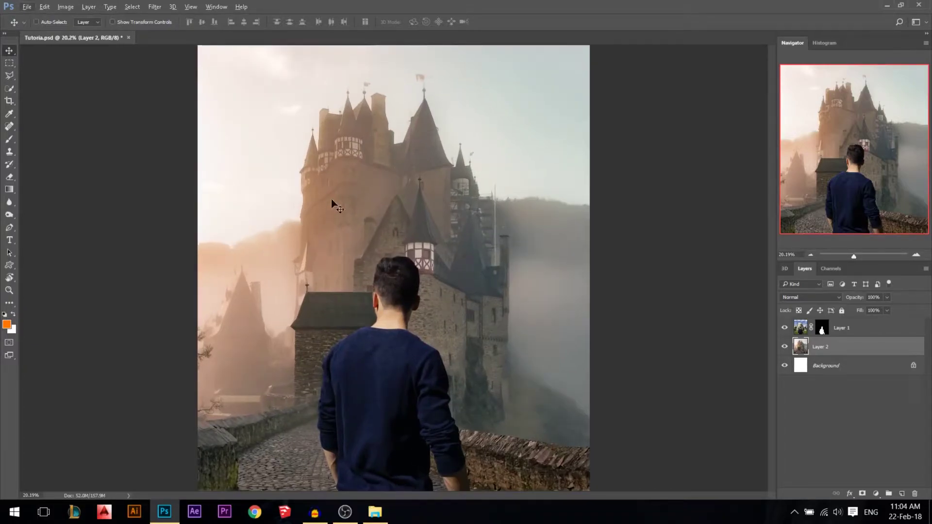
left_click(396, 373, "ctrl")
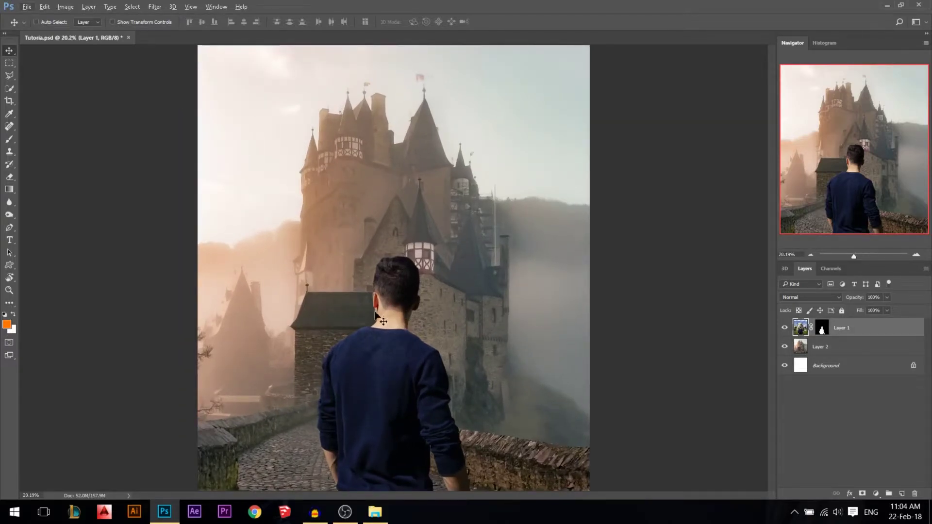
scroll(384, 307, "down", 1)
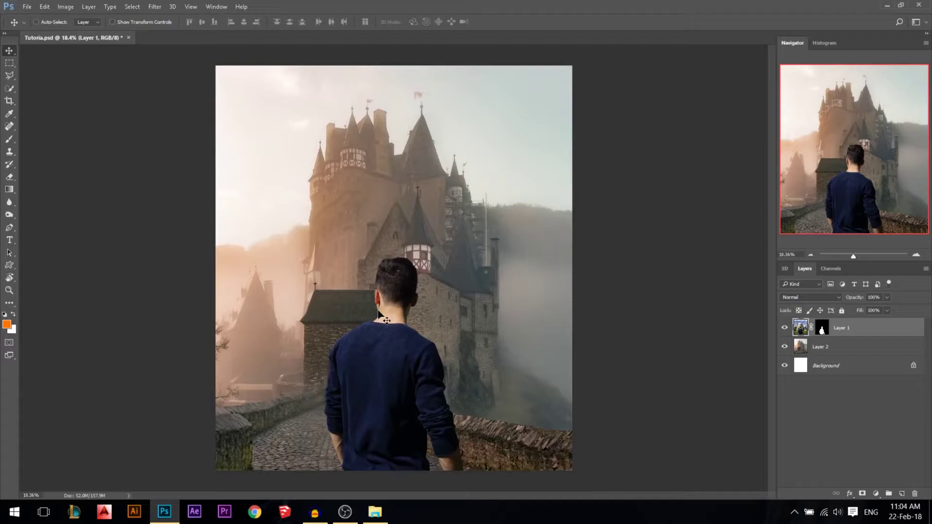
left_click(838, 355)
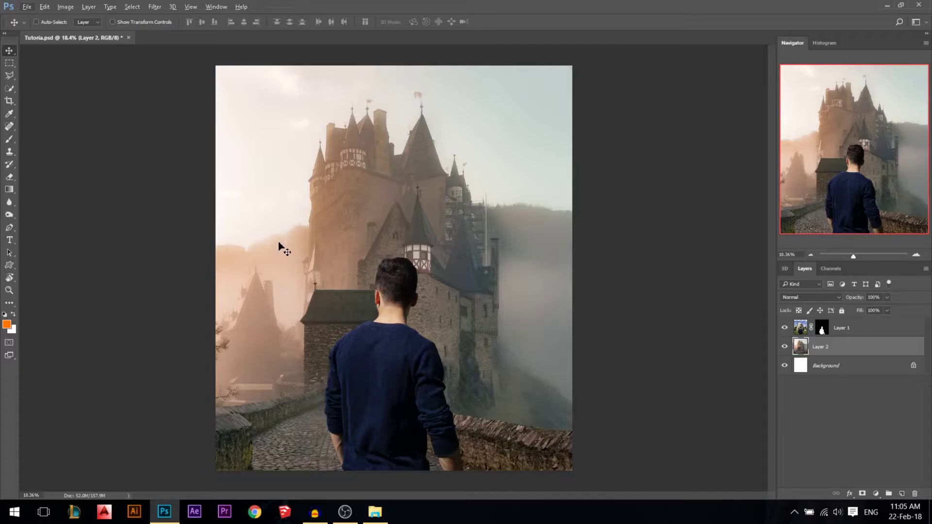
Run Camera Raw Filter on the castle layer with Effects Dehaze set to +28.
left_click(156, 7)
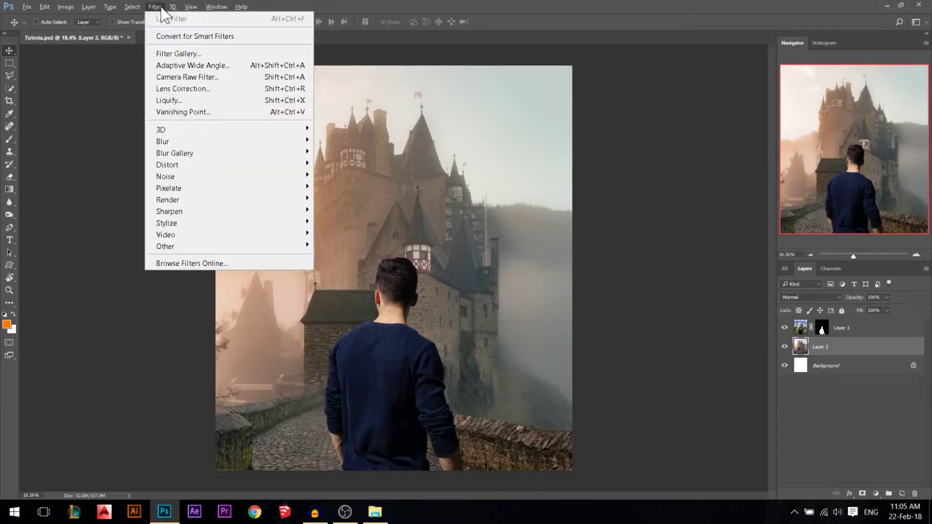
left_click(189, 78)
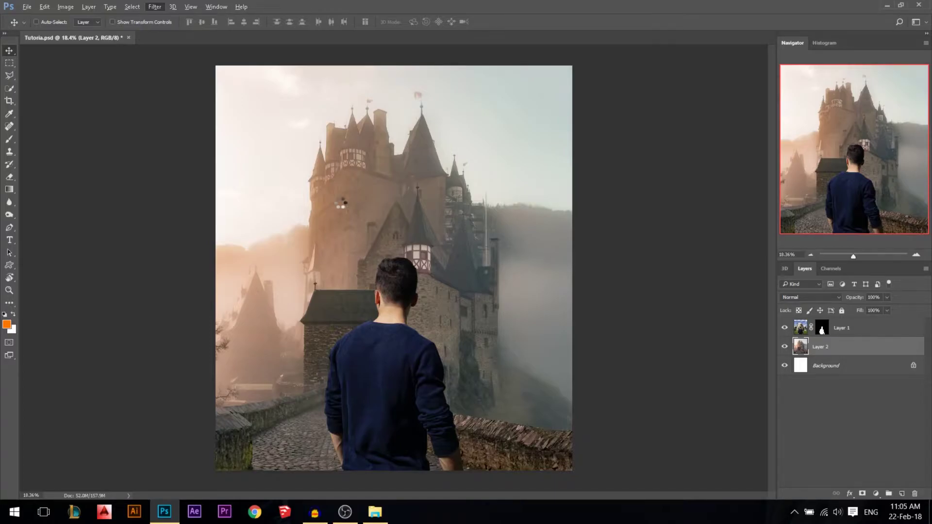
left_click(676, 111)
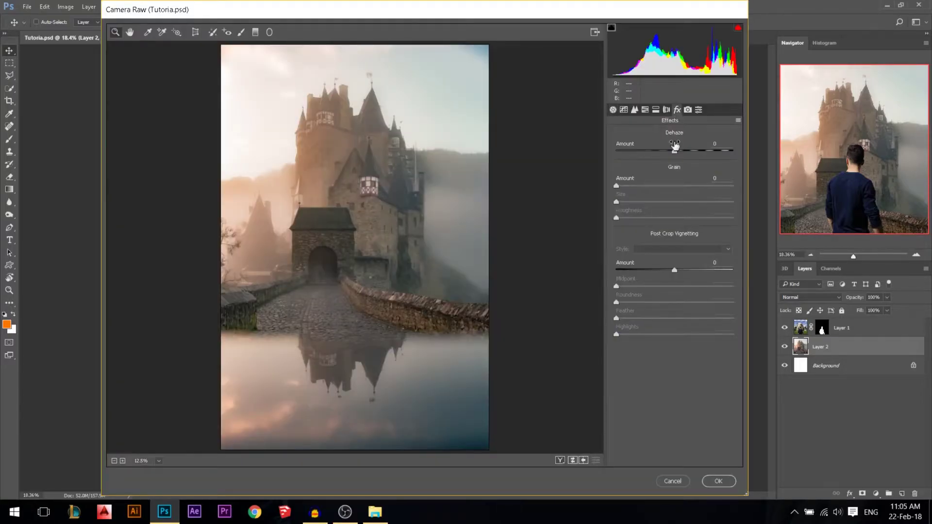
left_click_drag(675, 145, 733, 146)
left_click_drag(640, 151, 675, 156)
left_click_drag(677, 159, 692, 158)
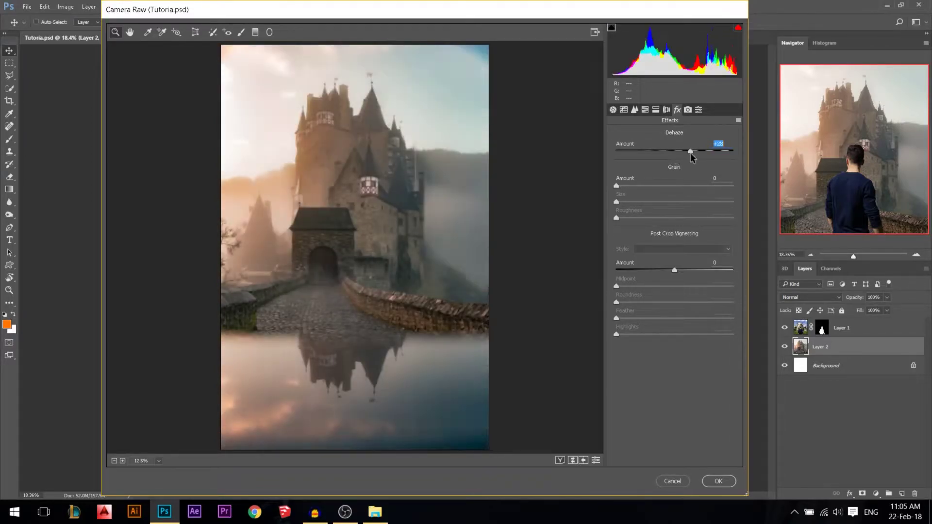
left_click(718, 482)
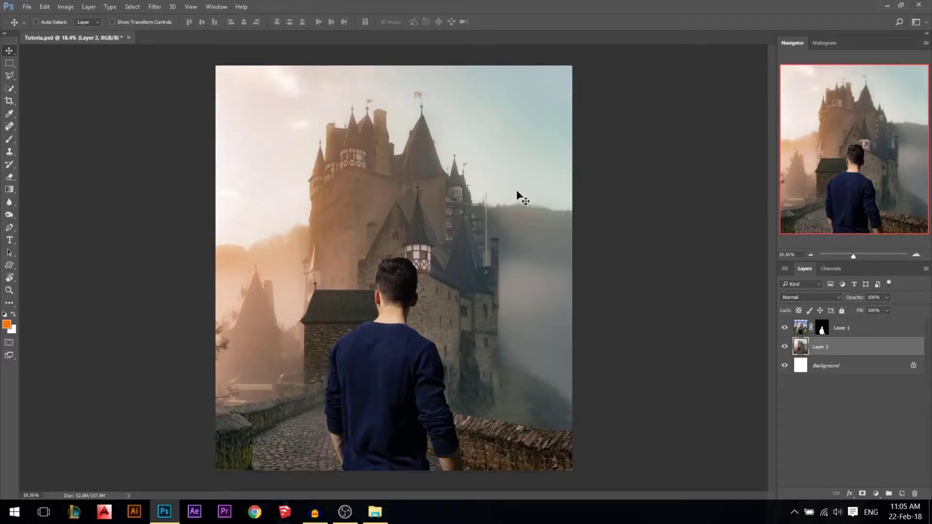
scroll(459, 146, "down", 1)
scroll(399, 331, "up", 1)
Clip a Curves adjustment to Layer 1, raising the black point and lowering the white point.
left_click(848, 333)
left_click(876, 494)
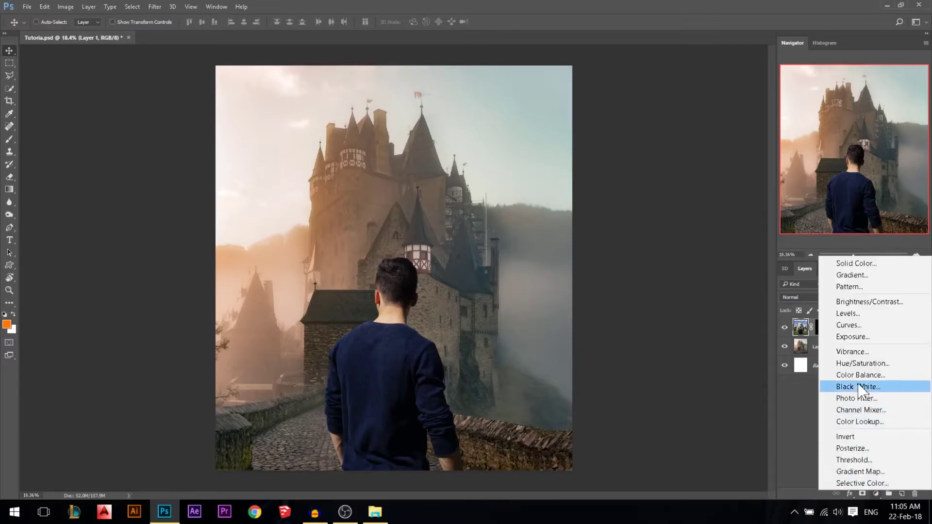
left_click(849, 324)
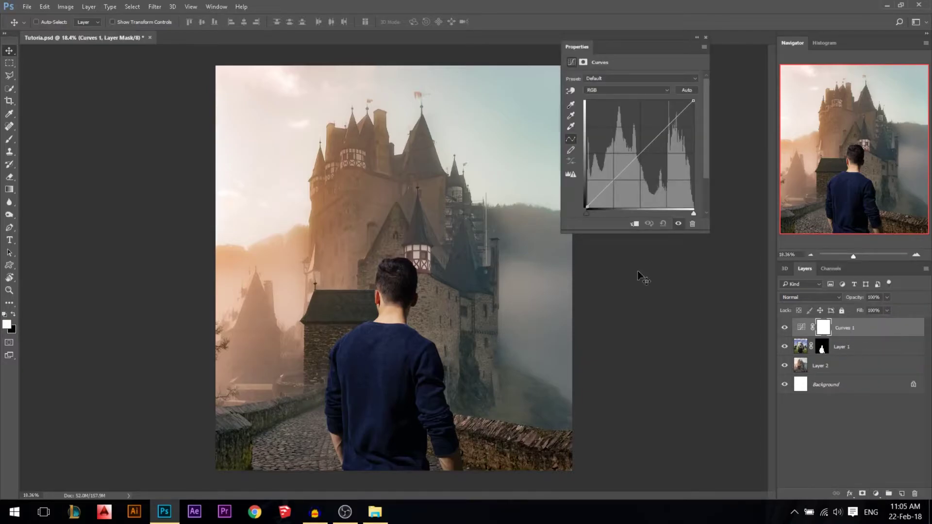
left_click(634, 225)
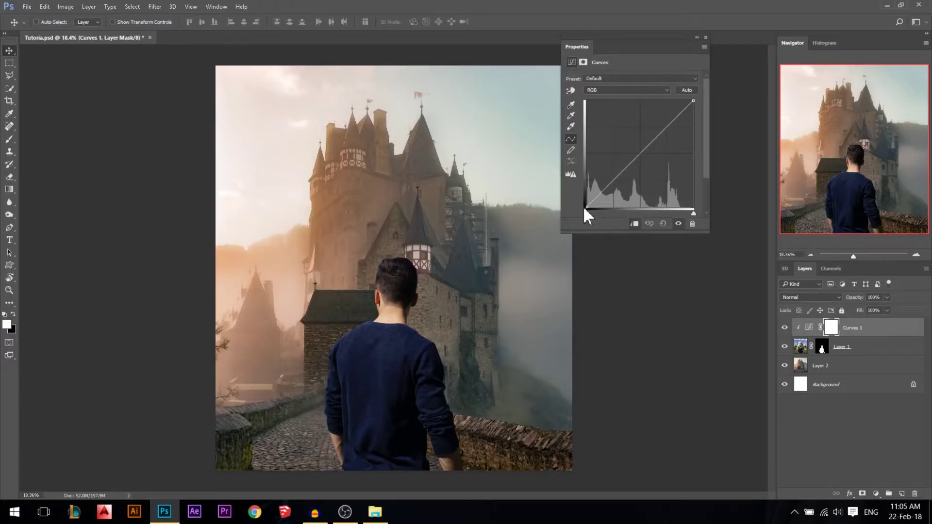
left_click_drag(585, 207, 580, 204)
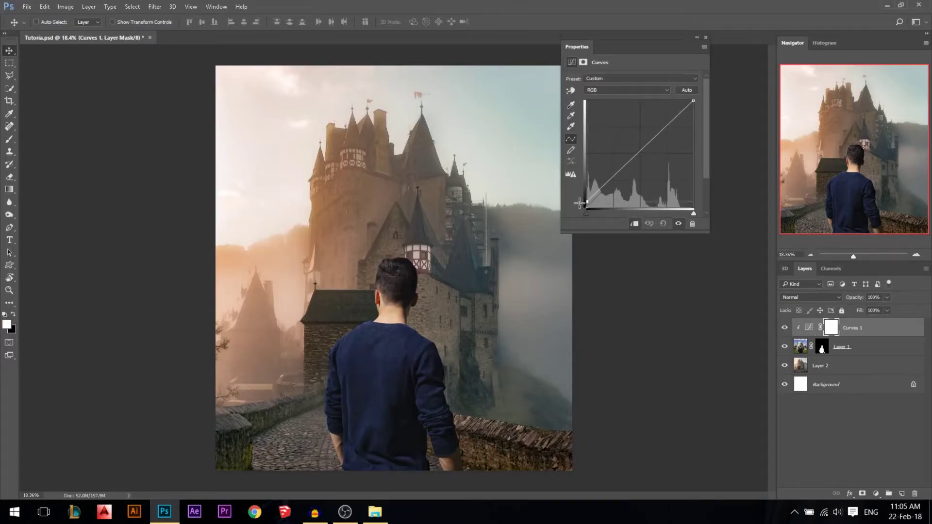
left_click(693, 101)
left_click_drag(697, 103, 701, 116)
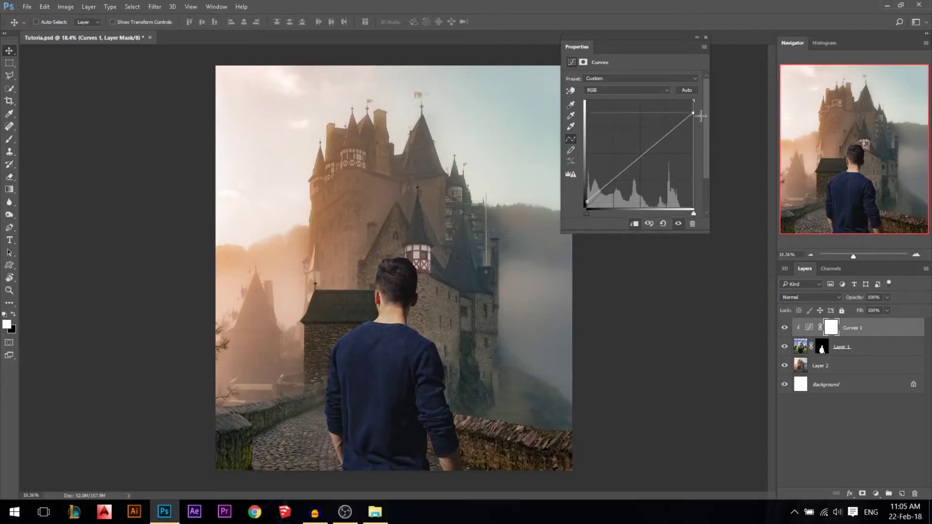
left_click(705, 36)
scroll(424, 271, "down", 2)
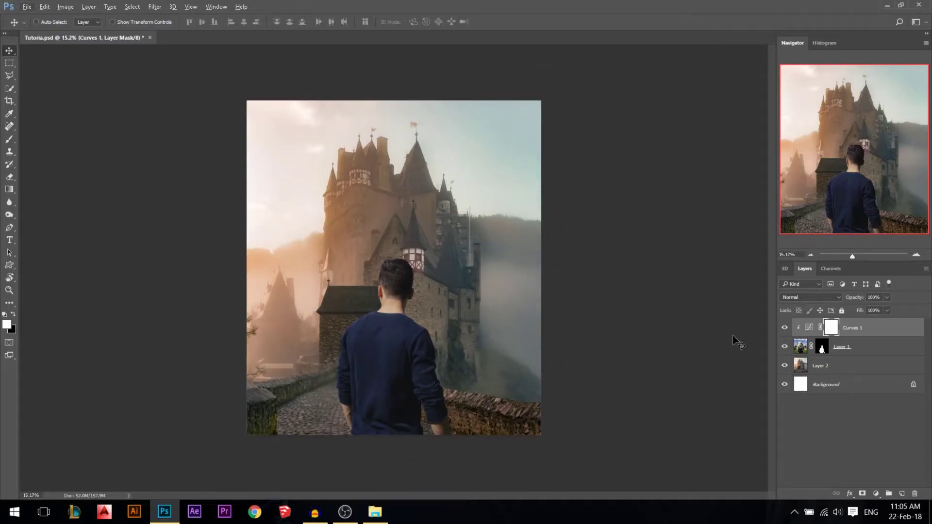
Clip a Curves 2 adjustment to the castle layer and pull the curve down to darken it.
left_click(847, 367)
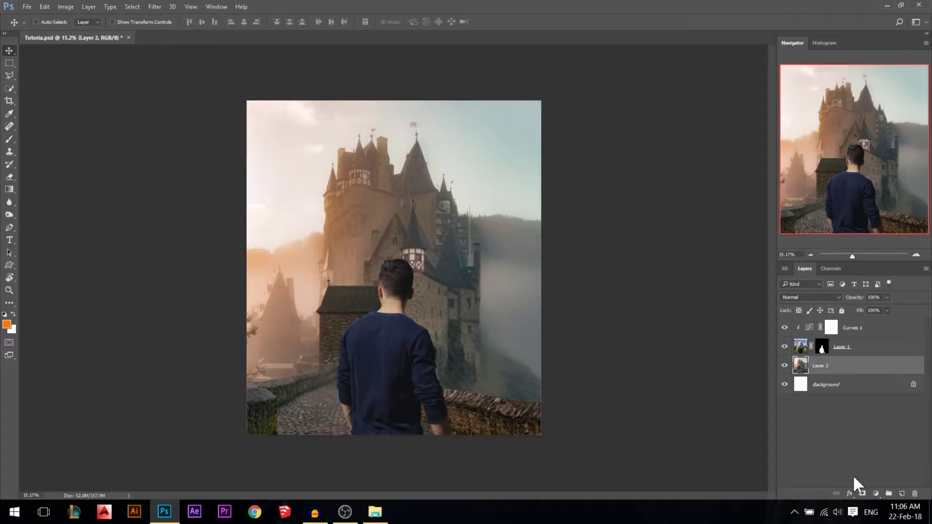
left_click(876, 494)
left_click(853, 328)
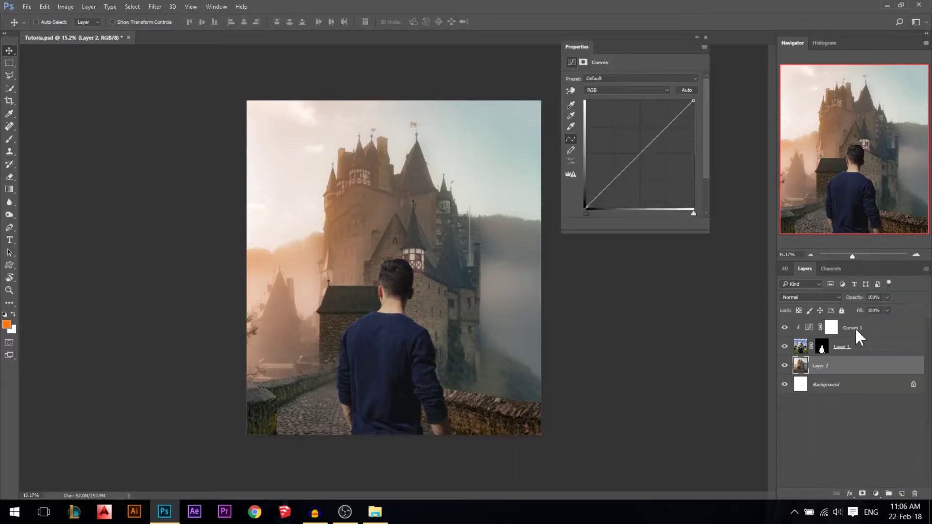
left_click(635, 223)
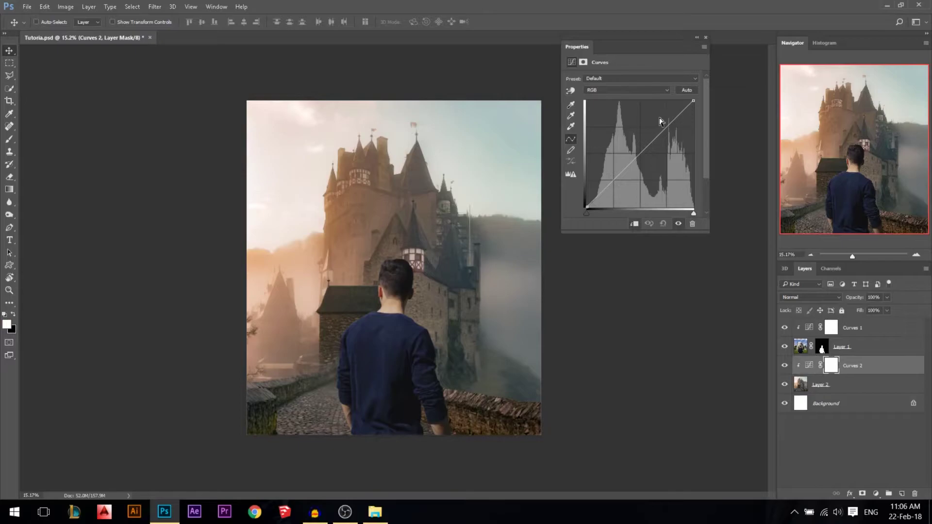
left_click(672, 123)
left_click_drag(673, 122, 670, 129)
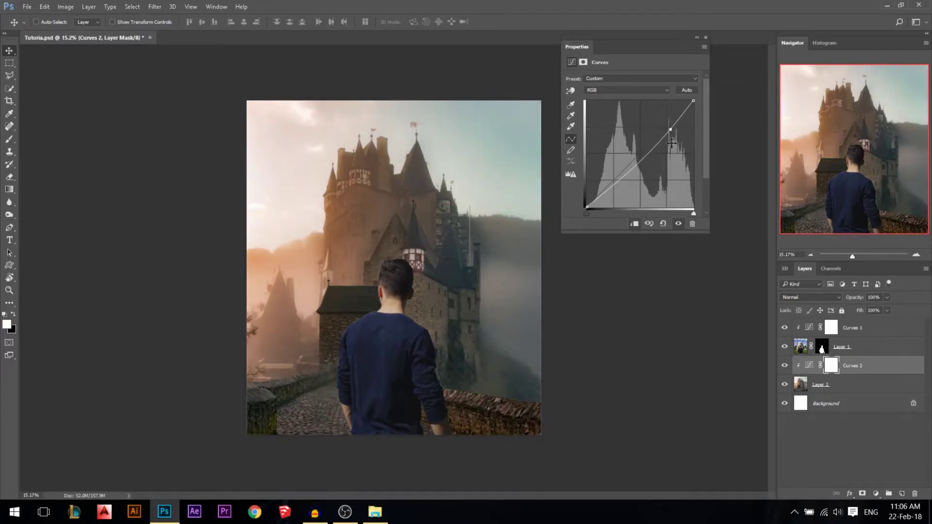
left_click(706, 37)
Make Layer 1, the man, the active layer.
scroll(442, 308, "up", 2)
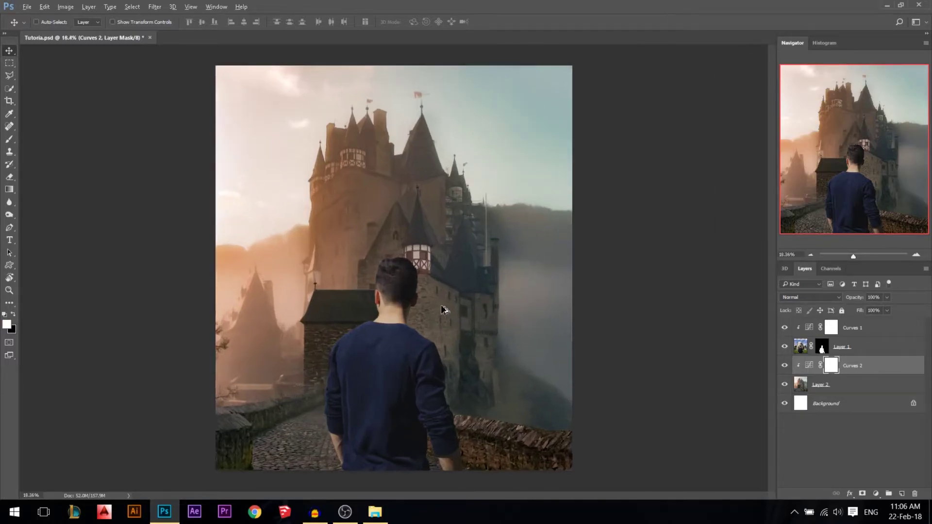
scroll(443, 309, "down", 1)
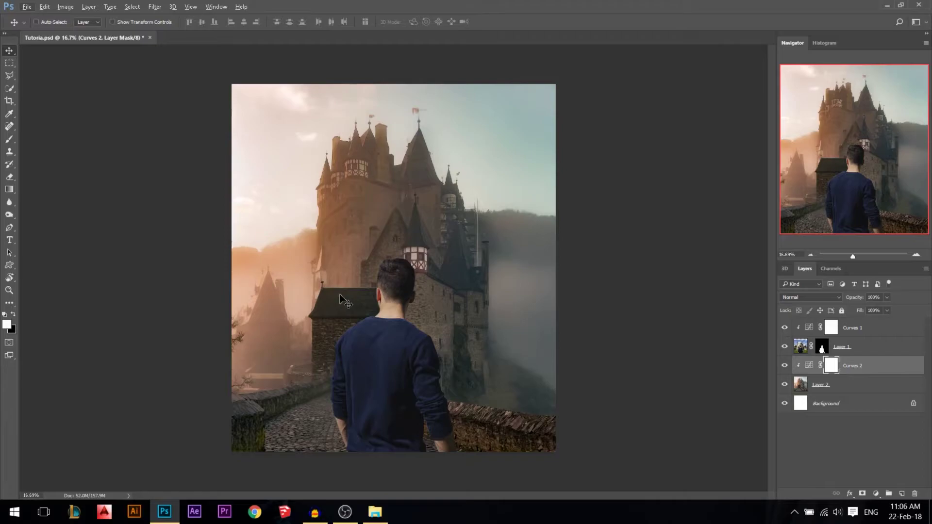
left_click(855, 349)
Add a Curves 3 adjustment above the man, brightening RGB highlights and raising Red.
scroll(396, 381, "up", 1)
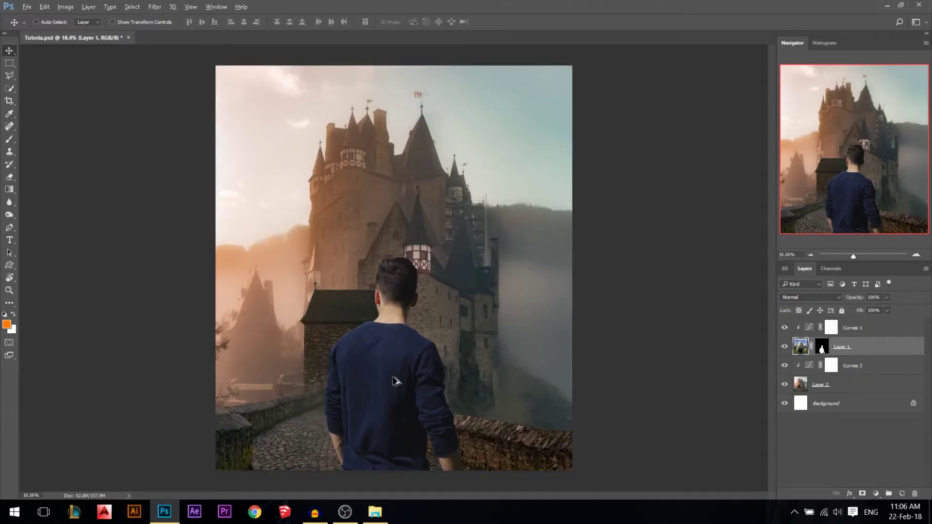
left_click(876, 493)
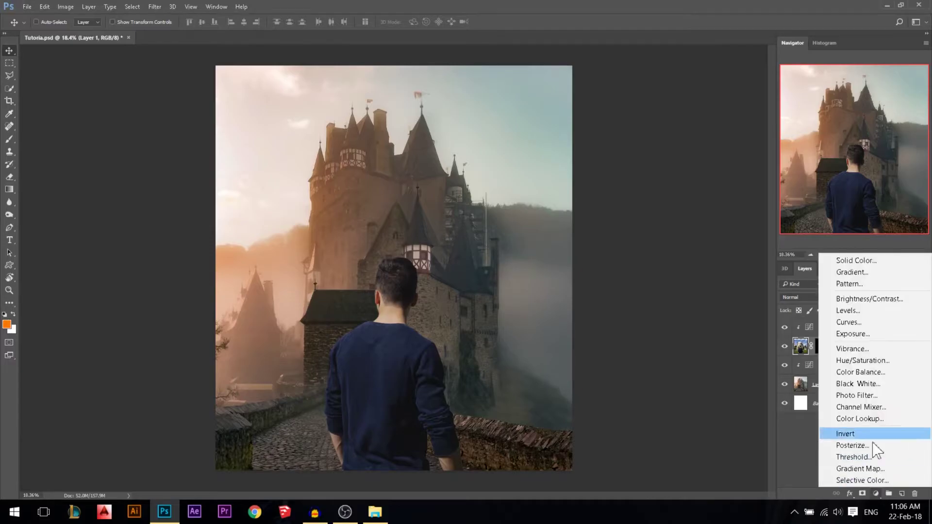
left_click(853, 317)
left_click_drag(693, 100, 668, 100)
left_click(651, 90)
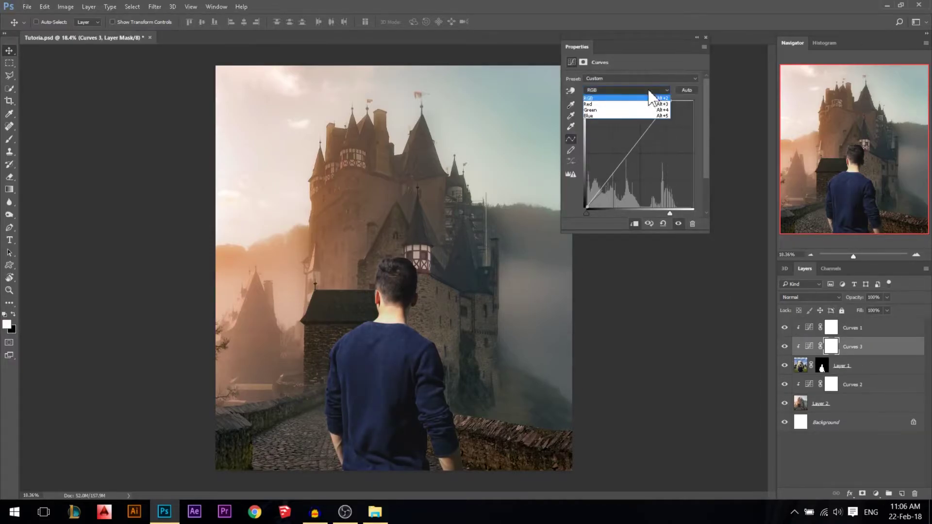
left_click(641, 99)
mouse_move(693, 101)
left_mouse_down()
mouse_move(651, 99)
mouse_move(681, 94)
left_mouse_up()
Lower the Blue highlights for warmth and invert the Curves 3 mask to black.
left_click(650, 89)
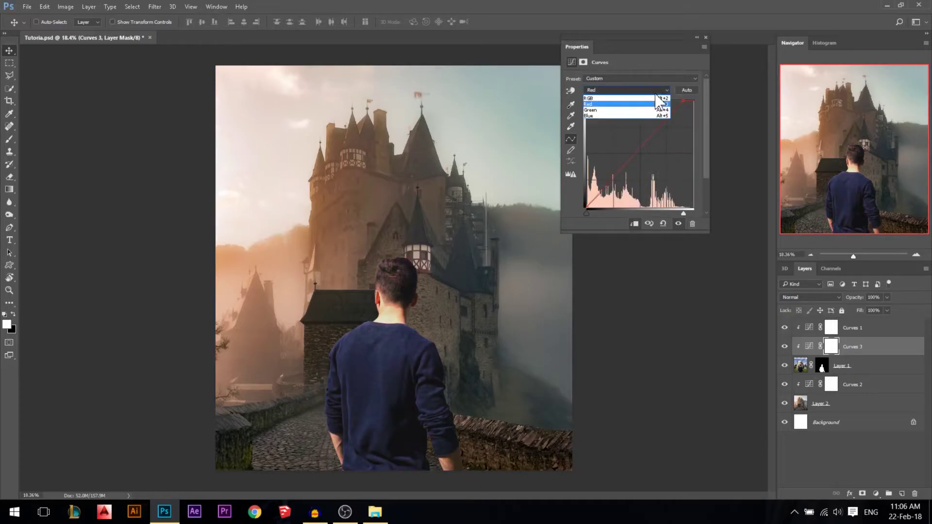
left_click(636, 113)
left_click_drag(696, 106, 709, 120)
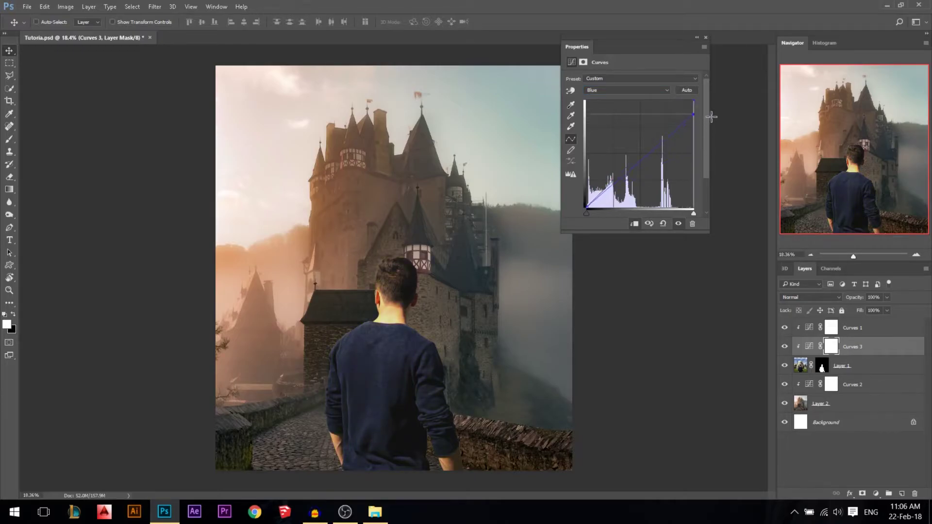
left_click(706, 38)
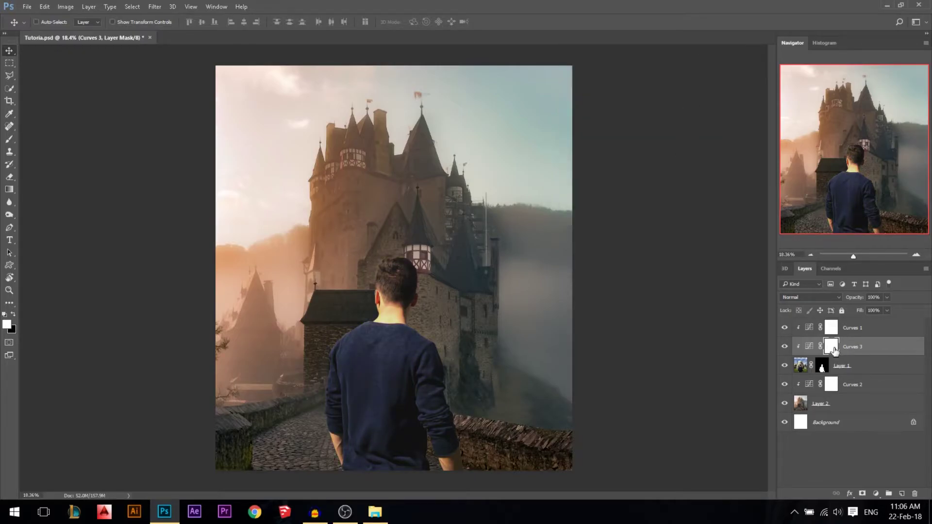
key("ctrl+i")
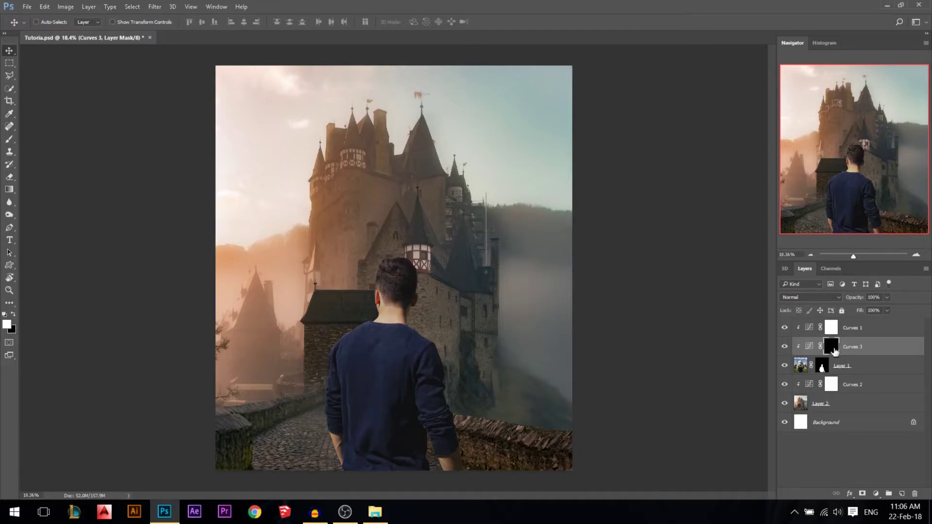
Paint white on the Curves 3 mask to bring its brightening back along the man's left edge.
left_click(10, 139)
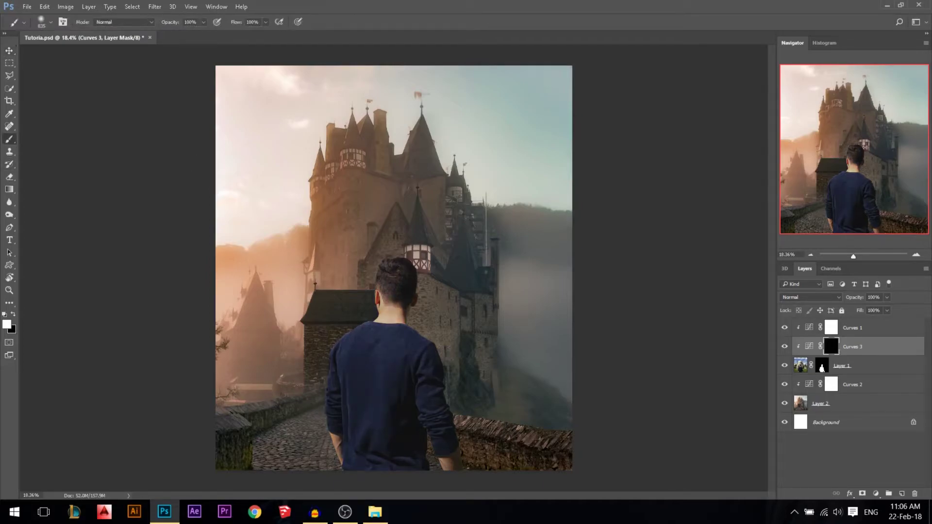
right_click(321, 245, "alt")
scroll(340, 257, "up", 2)
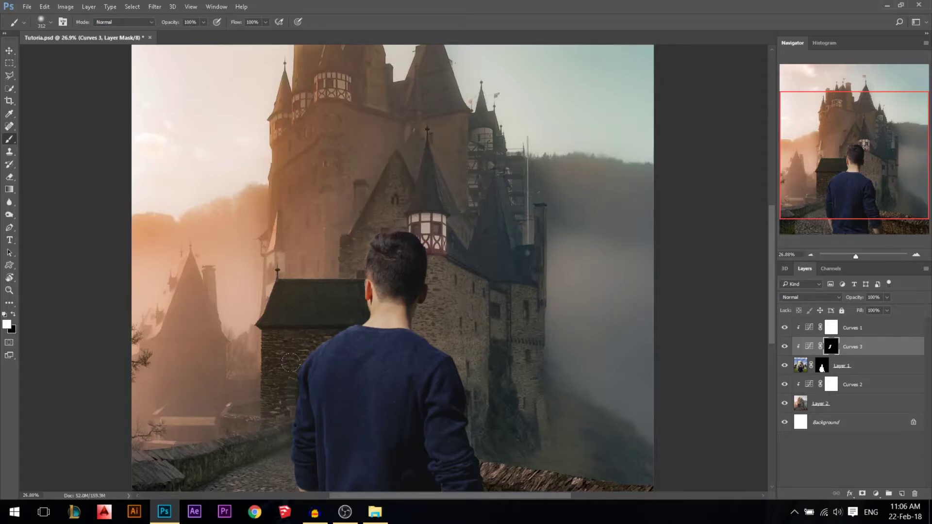
scroll(272, 450, "down", 2)
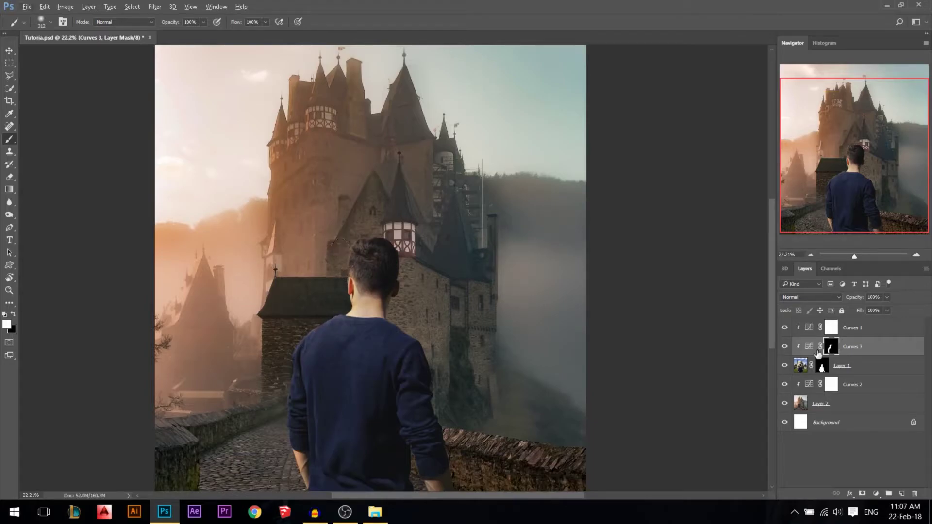
Toggle Curves 3 off and on twice to compare the image before and after.
left_click(784, 349)
left_click(784, 349)
left_click(784, 347)
left_click(784, 347)
left_click(8, 50)
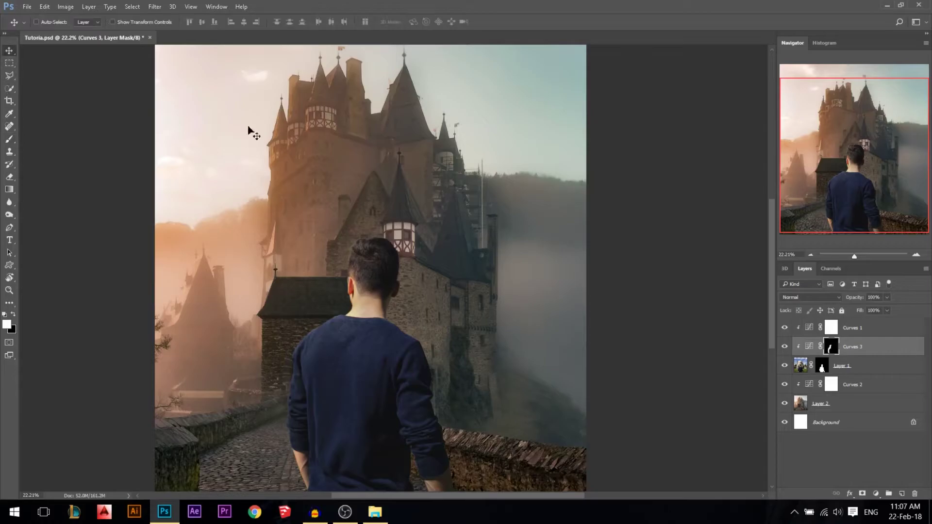
scroll(57, 75, "down", 2)
Add Layer 3 at the top of the stack and set the brush colour to orange #ff6000.
left_click(901, 493)
left_click_drag(829, 335, 821, 334)
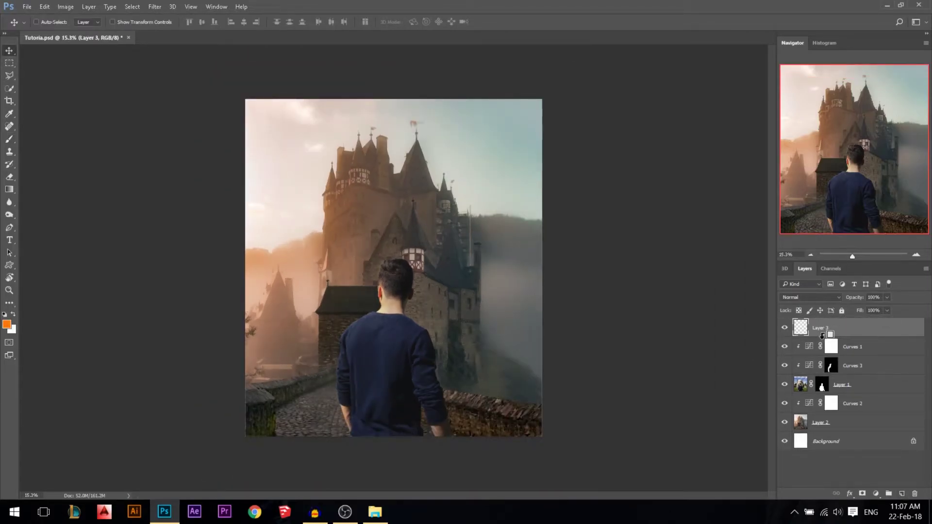
left_click(9, 138)
left_click(7, 325)
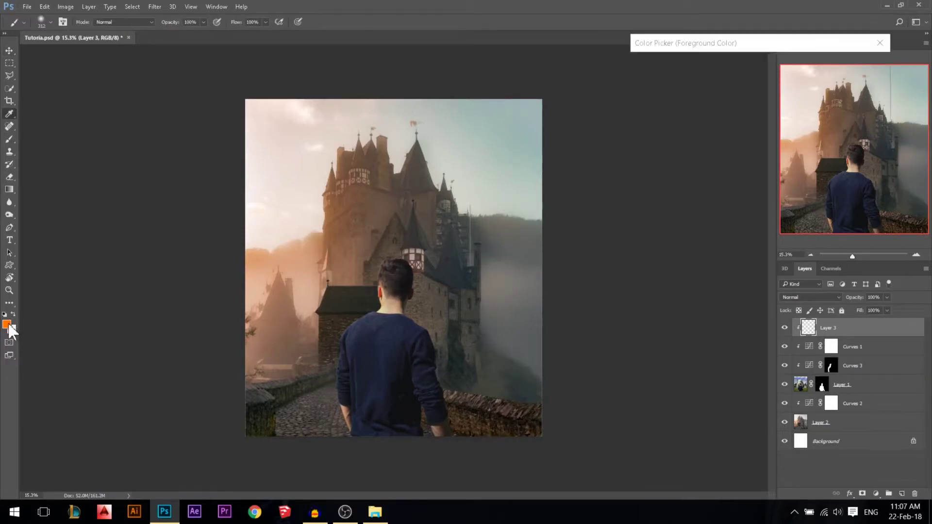
left_click(773, 183)
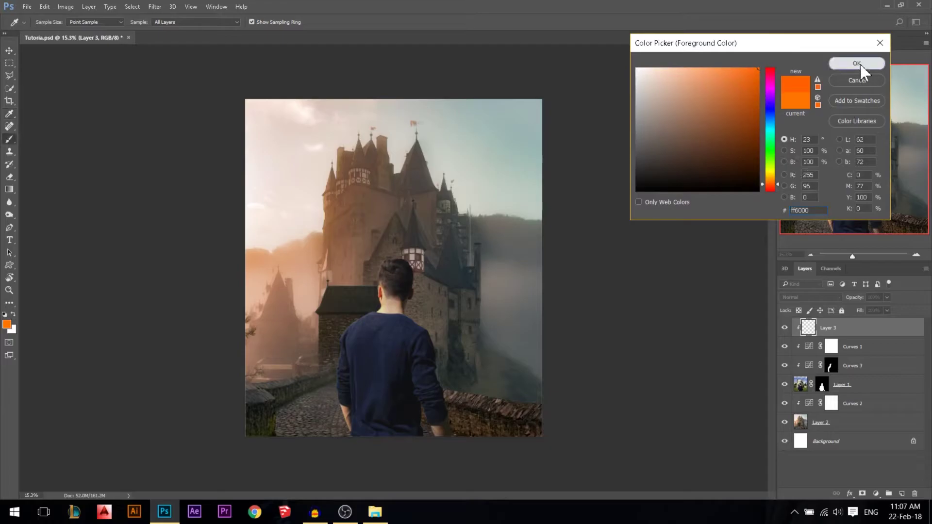
left_click(857, 63)
Paint orange strokes along the man's shoulder and arm, then make the brush smaller.
scroll(318, 277, "up", 1)
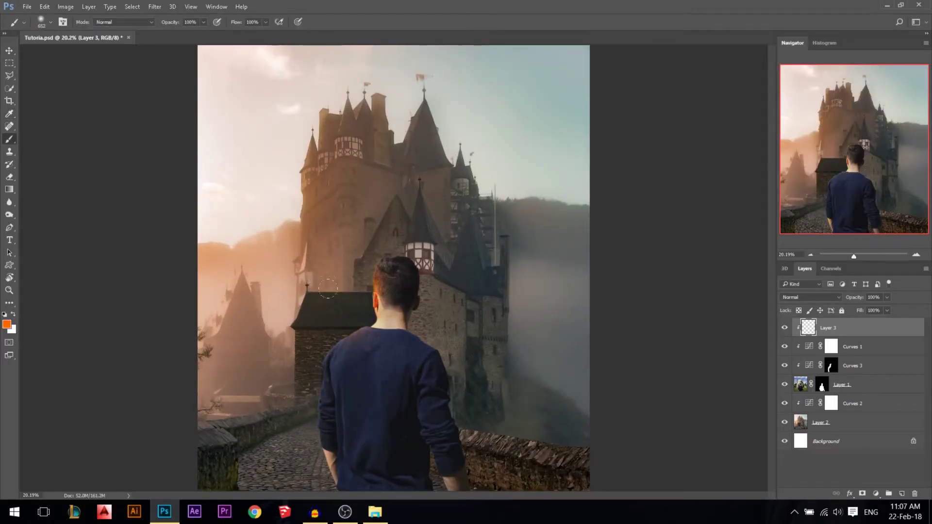
mouse_move(333, 291)
left_mouse_down()
mouse_move(343, 342)
mouse_move(324, 443)
left_mouse_up()
scroll(301, 374, "down", 1)
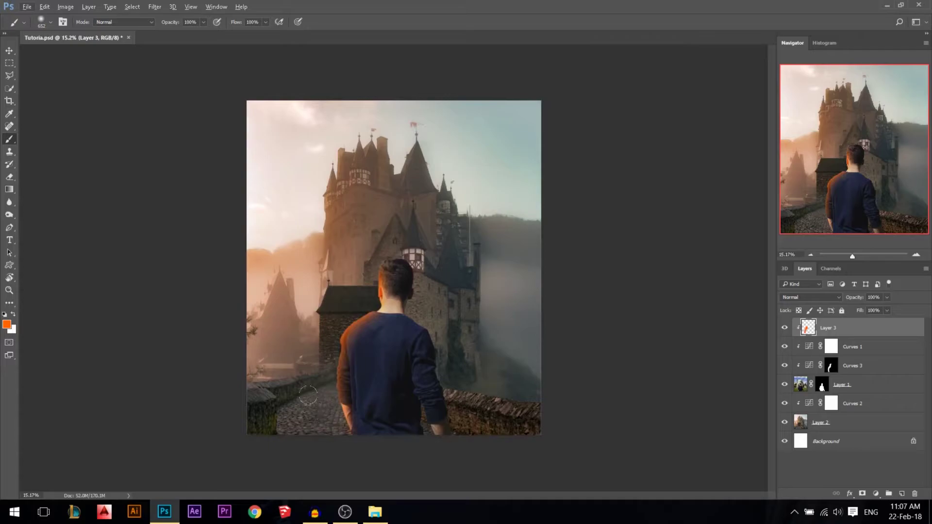
right_click(340, 292, "alt")
scroll(364, 256, "up", 1)
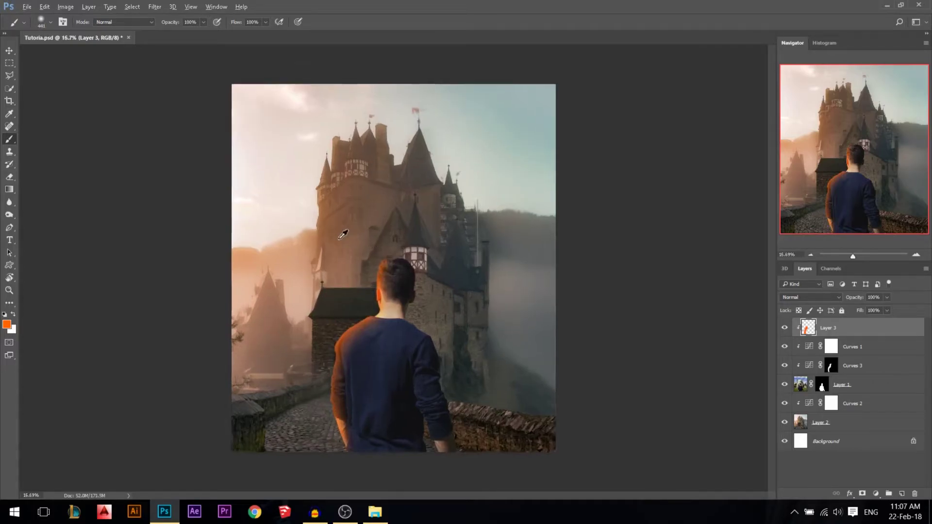
Set Layer 3's blend mode to Soft Light, briefly trying Overlay first.
key("v")
left_click(814, 298)
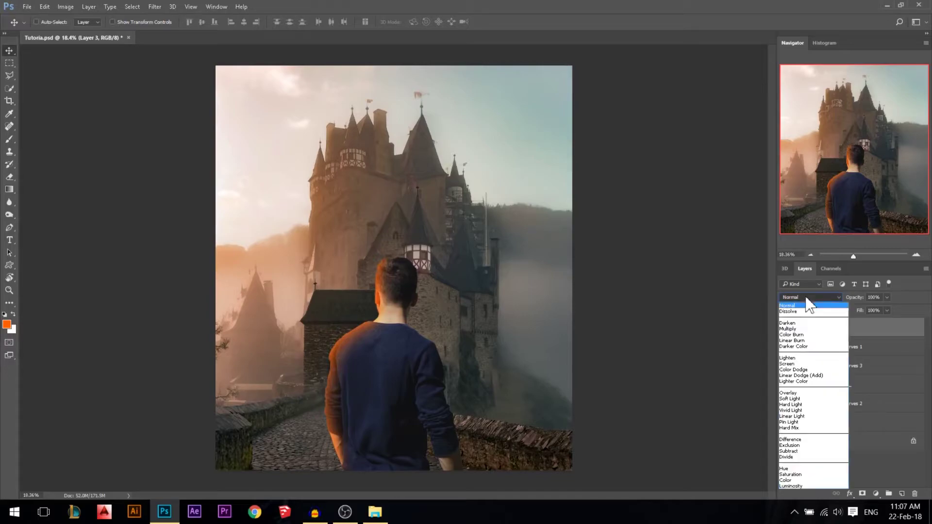
left_click(792, 399)
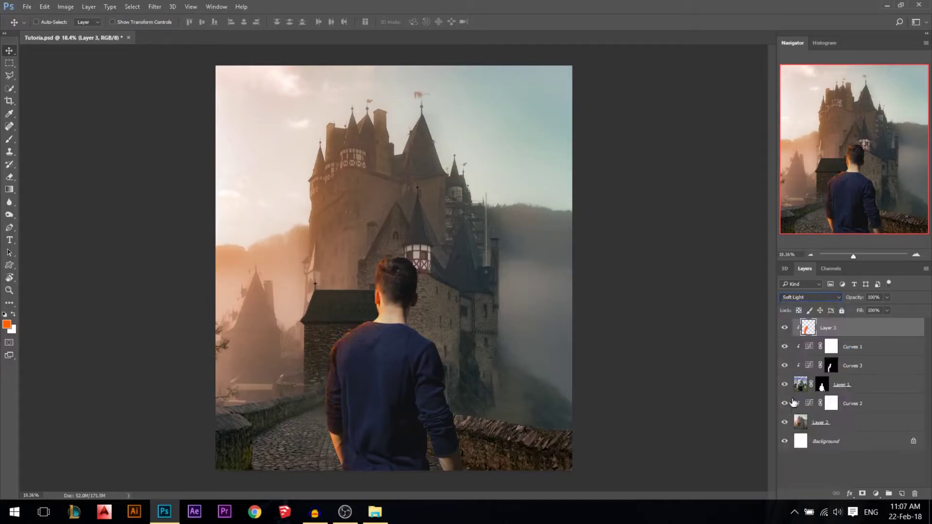
left_click(802, 299)
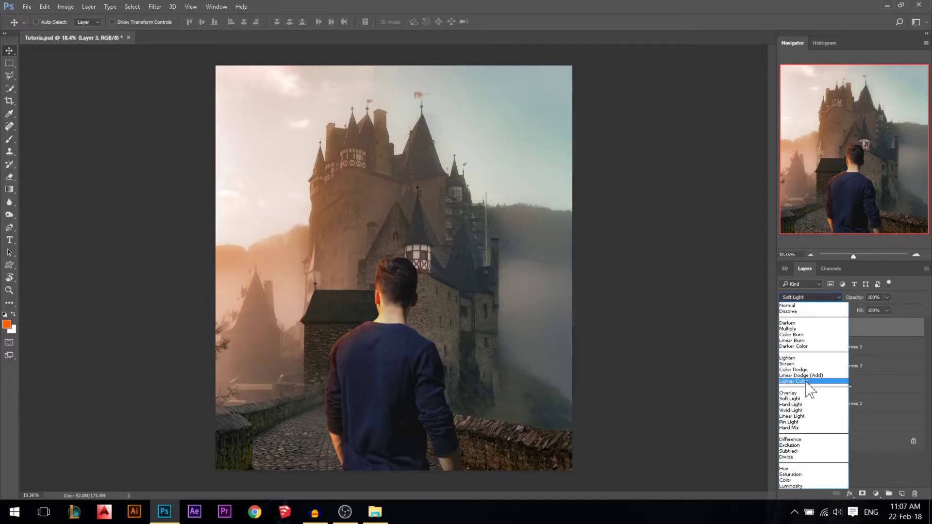
left_click(803, 392)
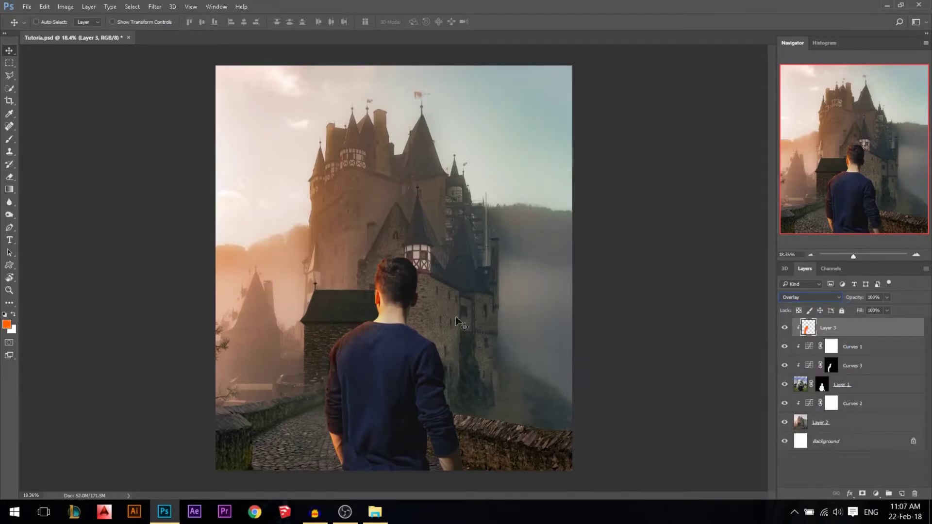
left_click(809, 297)
left_click(803, 399)
Lower Layer 3's opacity to 35% and toggle it off and on to compare.
left_click(784, 328)
left_click(784, 329)
left_click(783, 329)
scroll(378, 291, "down", 3)
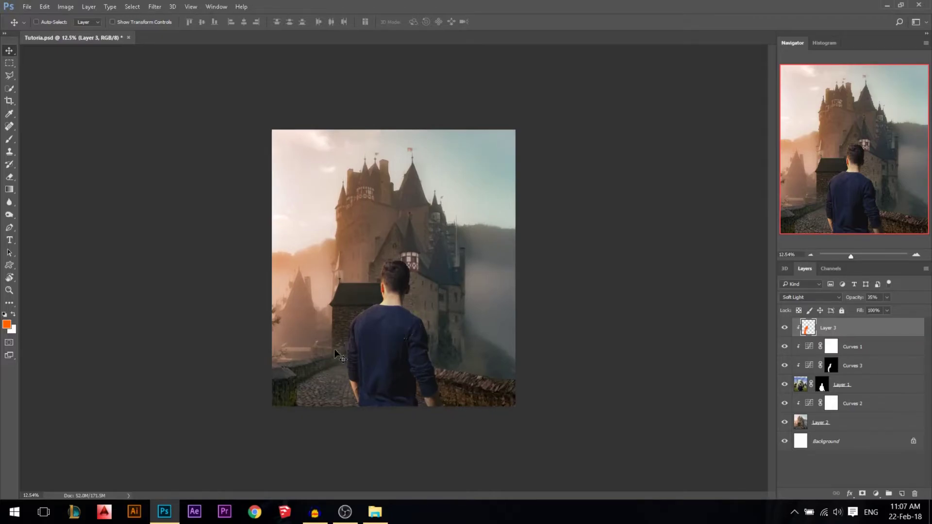
scroll(432, 357, "up", 1)
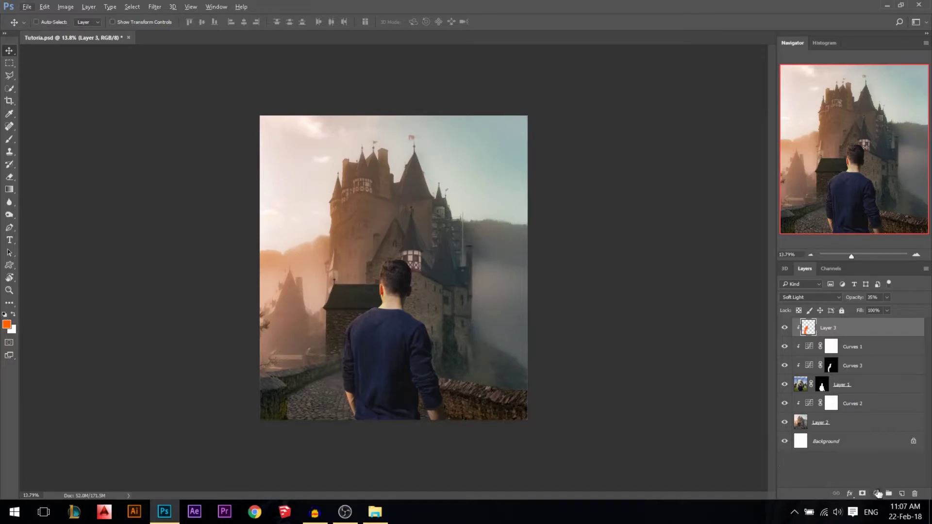
Add a Curves 4 S-curve that lifts blacks, darkens midtones and brightens highlights, then compare it on/off.
left_click(876, 494)
left_click(844, 322)
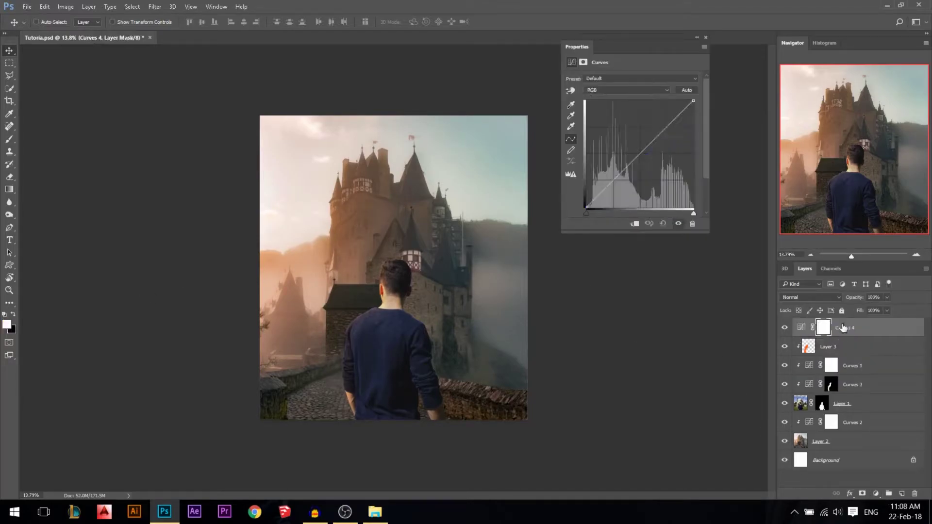
left_click_drag(586, 208, 579, 204)
left_click_drag(617, 176, 618, 181)
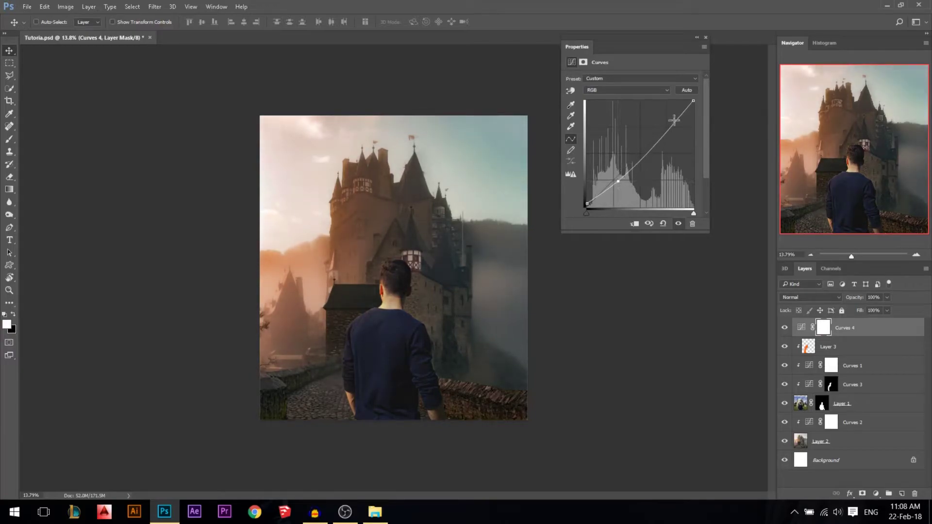
mouse_move(694, 102)
left_mouse_down()
mouse_move(680, 100)
mouse_move(688, 99)
left_mouse_up()
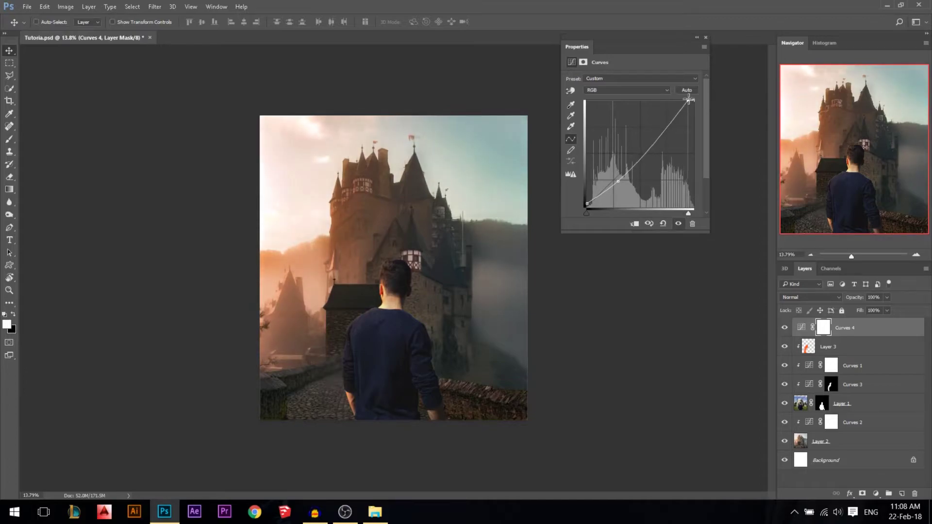
left_click(706, 37)
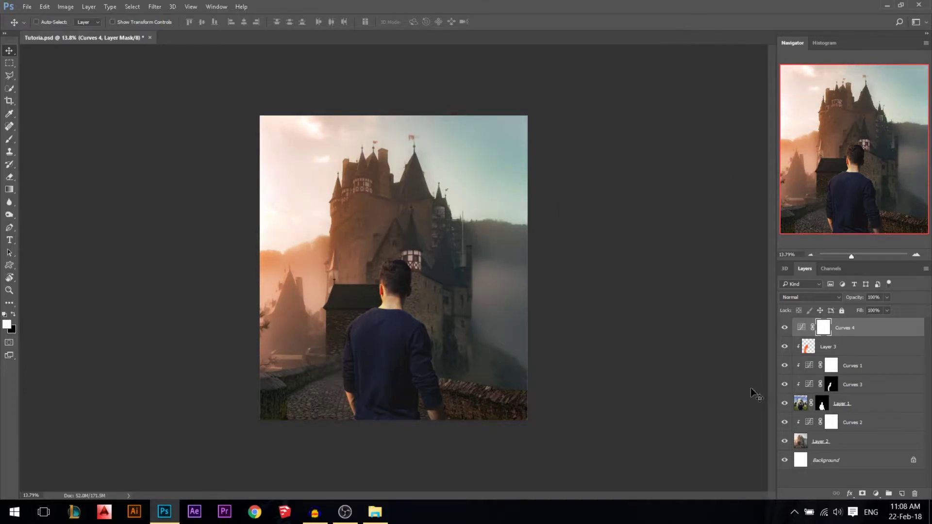
left_click(786, 327)
left_click(786, 328)
Add Curves 5 and, in the Red channel, push red into highlights and pull it from shadows.
left_click(876, 494)
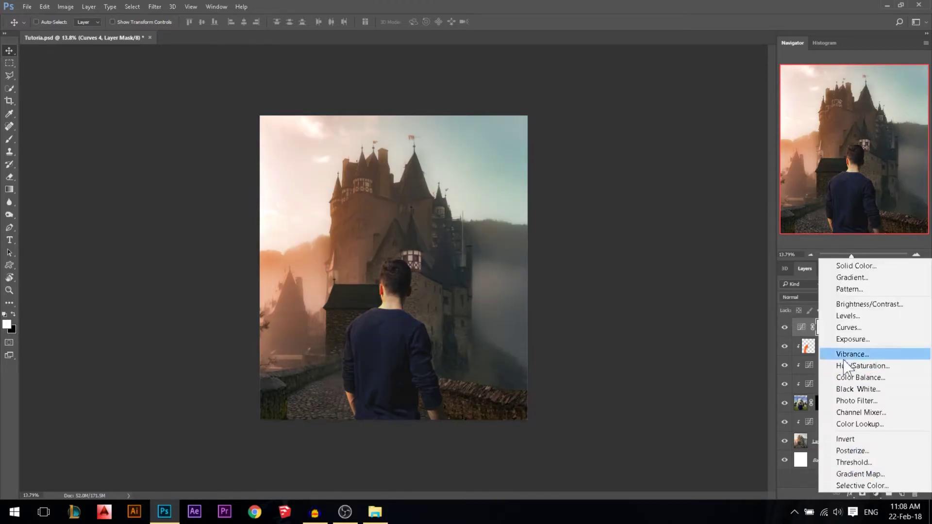
left_click(844, 326)
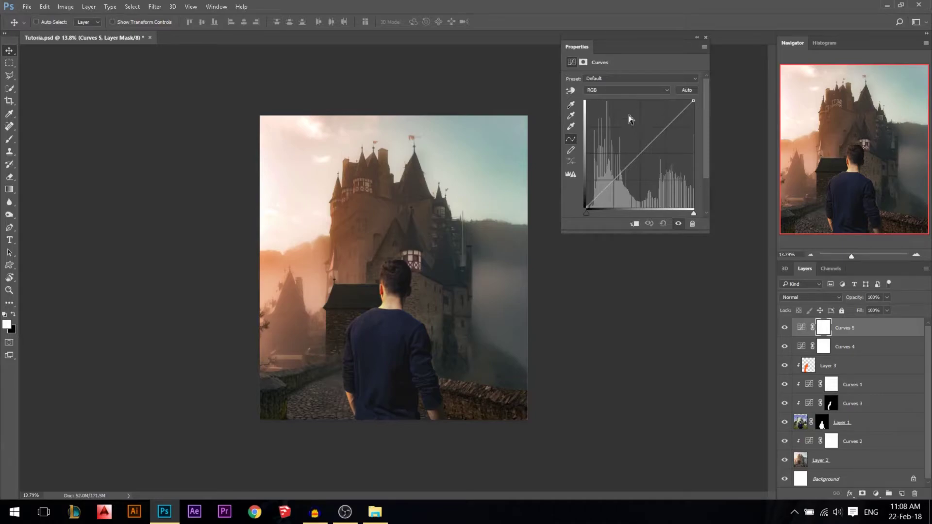
left_click(606, 92)
left_click(607, 99)
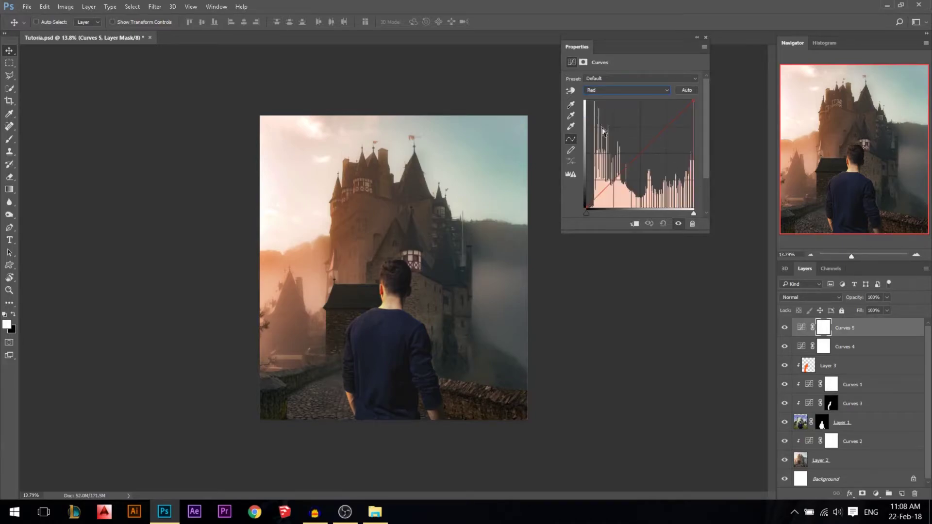
left_click_drag(693, 101, 686, 70)
mouse_move(586, 213)
left_mouse_down()
mouse_move(692, 229)
mouse_move(571, 219)
left_mouse_up()
Test a Blue channel shift, then lower the Green midtones toward magenta.
left_click(650, 90)
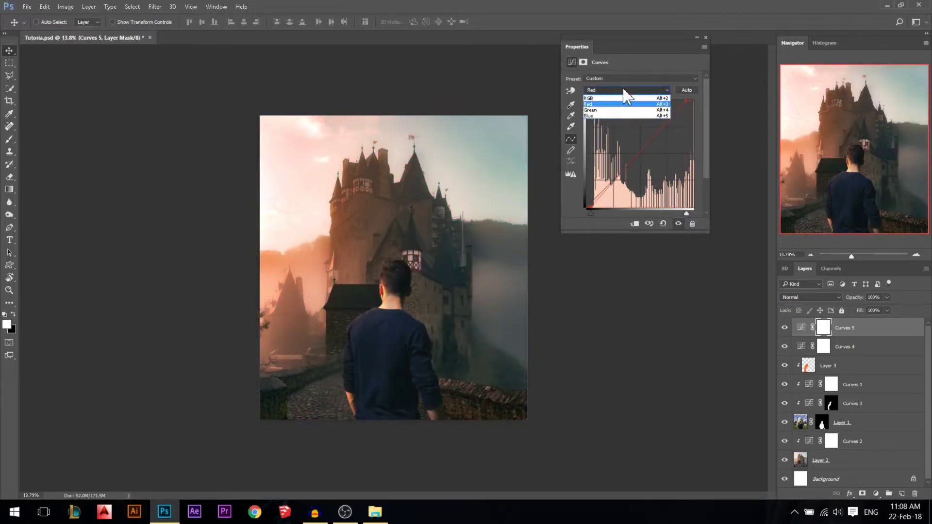
left_click(595, 116)
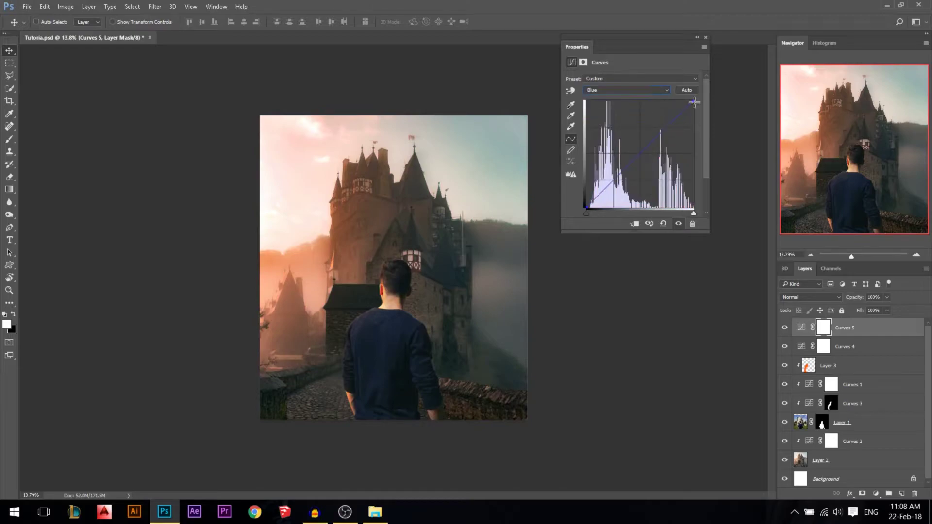
left_click_drag(695, 102, 747, 112)
left_click_drag(586, 208, 579, 203)
left_click(602, 89)
left_click(627, 109)
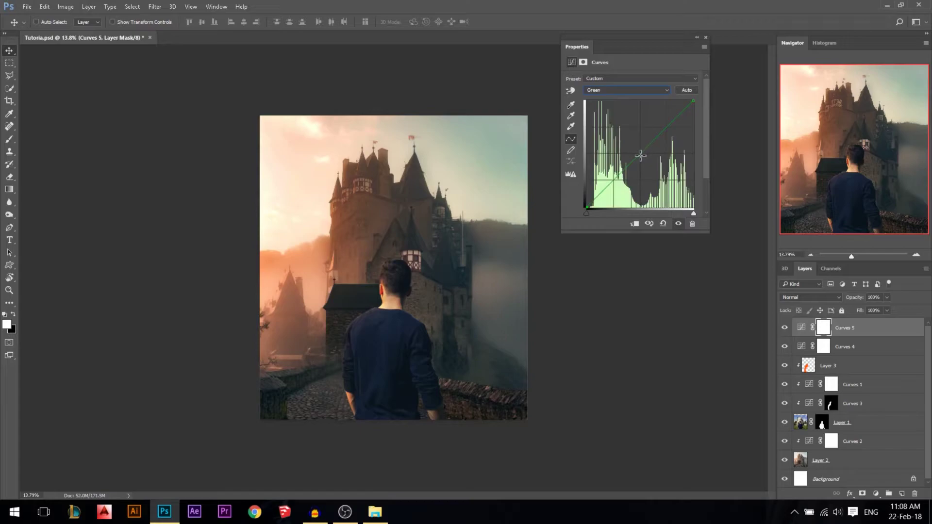
left_click_drag(640, 155, 703, 176)
left_click(705, 37)
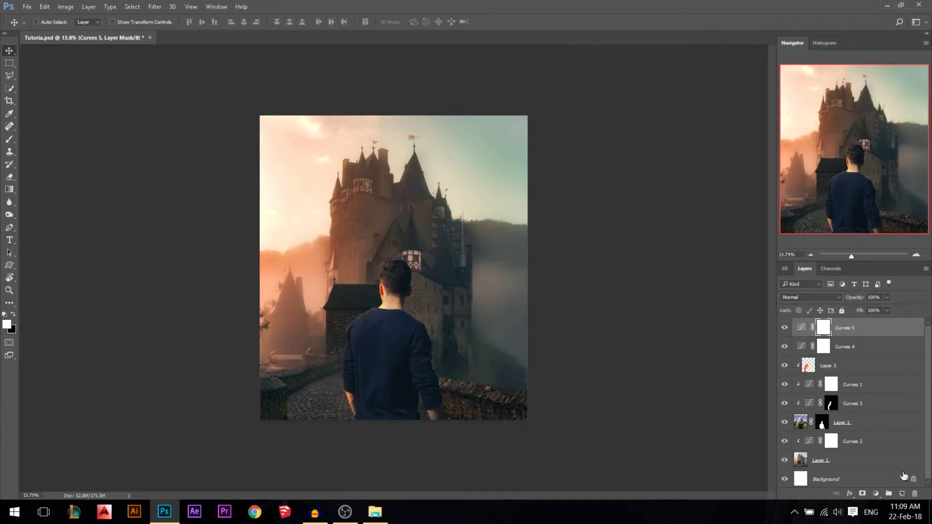
Add a Gradient Map from the Violet, Orange preset and recolour its dark stop to muted teal.
left_click(876, 494)
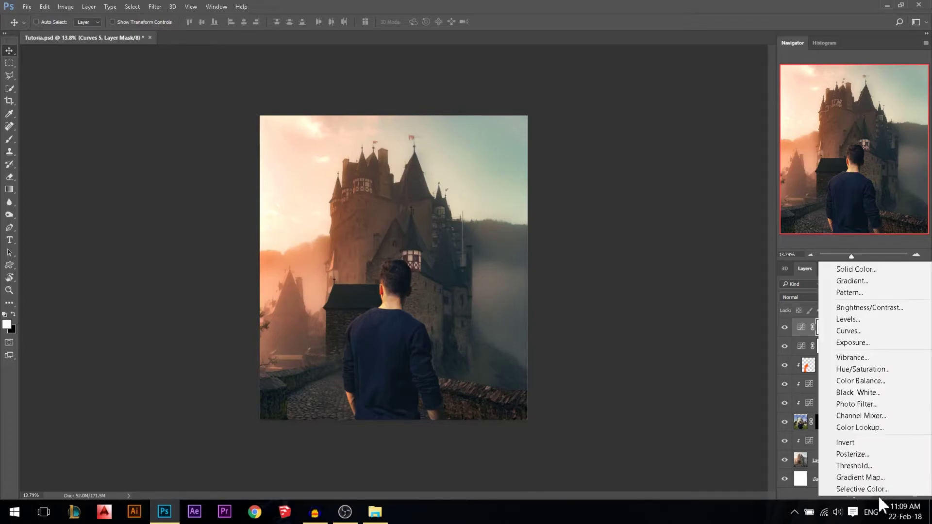
left_click(860, 478)
left_click(641, 83)
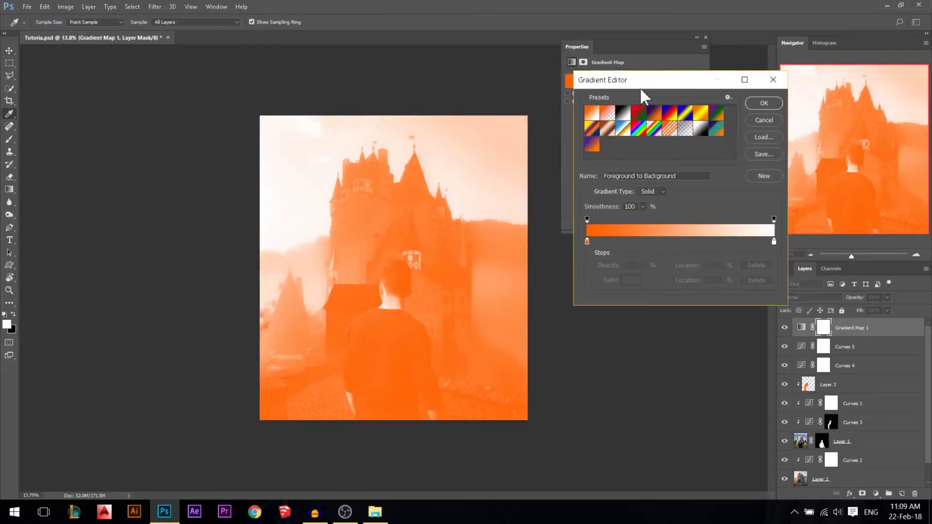
left_click(656, 116)
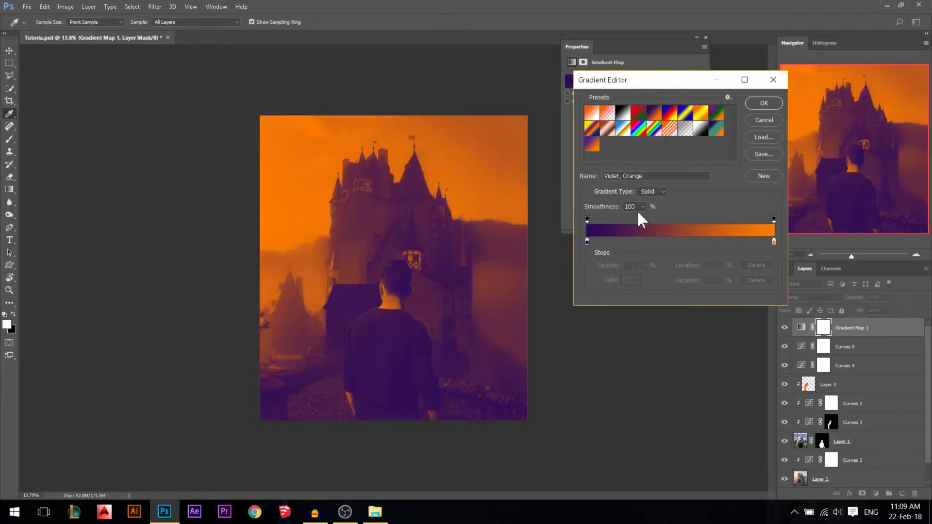
double_click(587, 242)
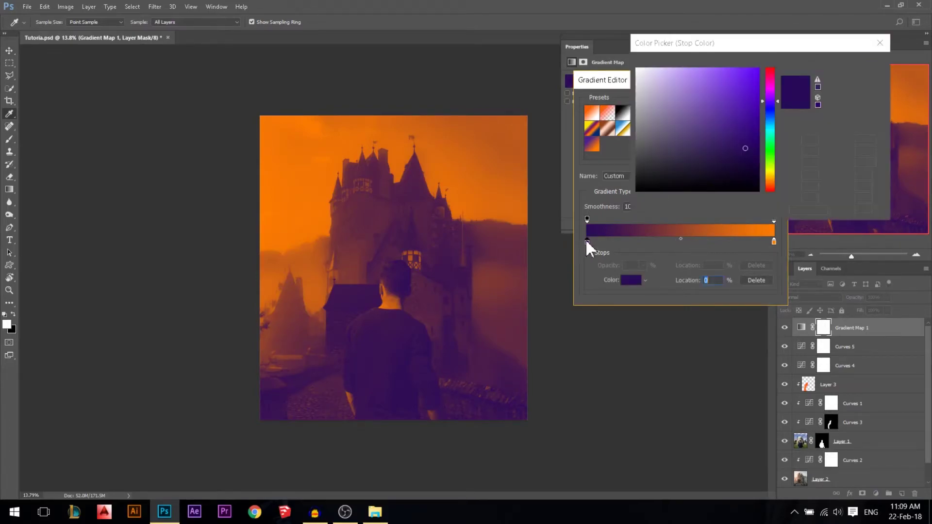
left_click(770, 130)
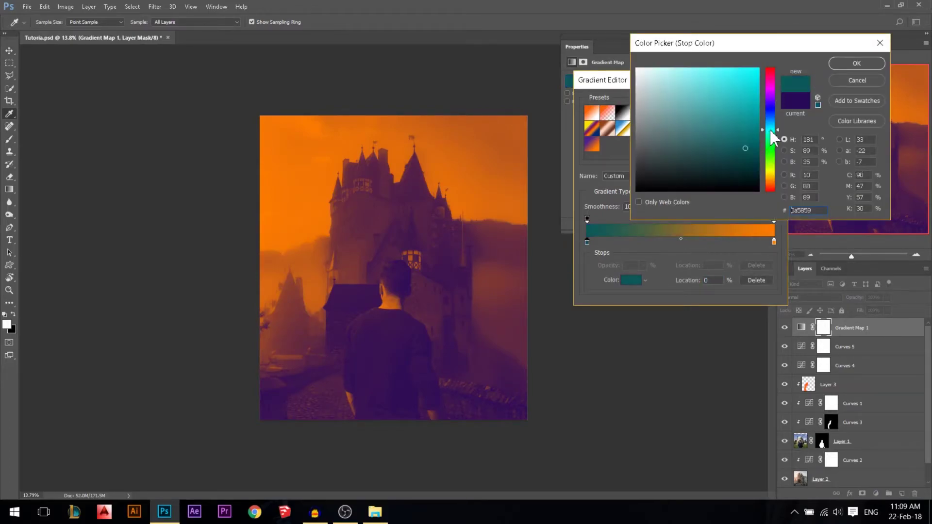
left_click(705, 129)
left_click_drag(706, 128, 697, 126)
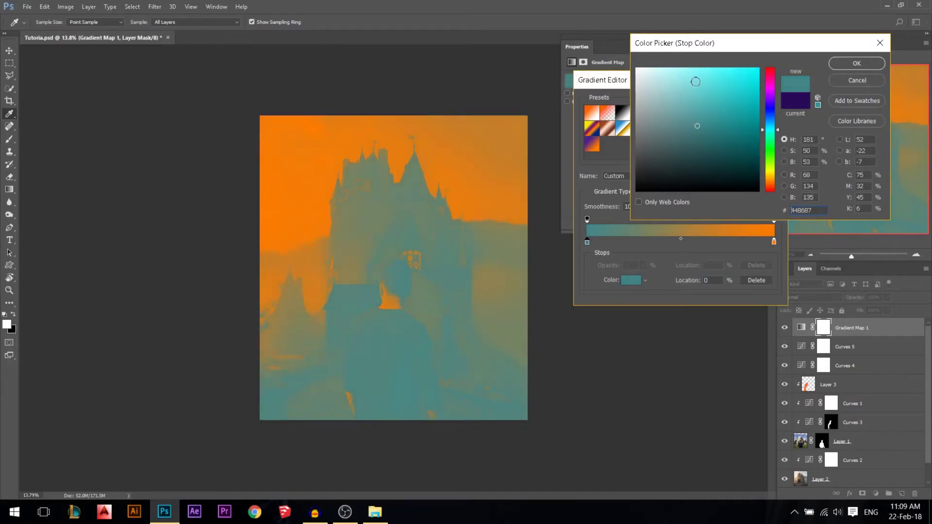
left_click(855, 63)
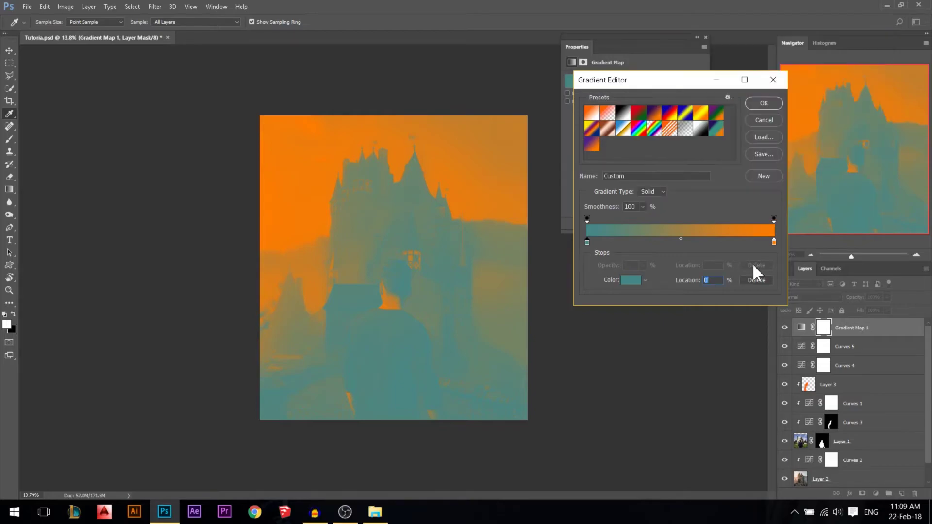
Recolour the gradient's light stop to pale peach and accept the teal-to-peach gradient.
double_click(774, 241)
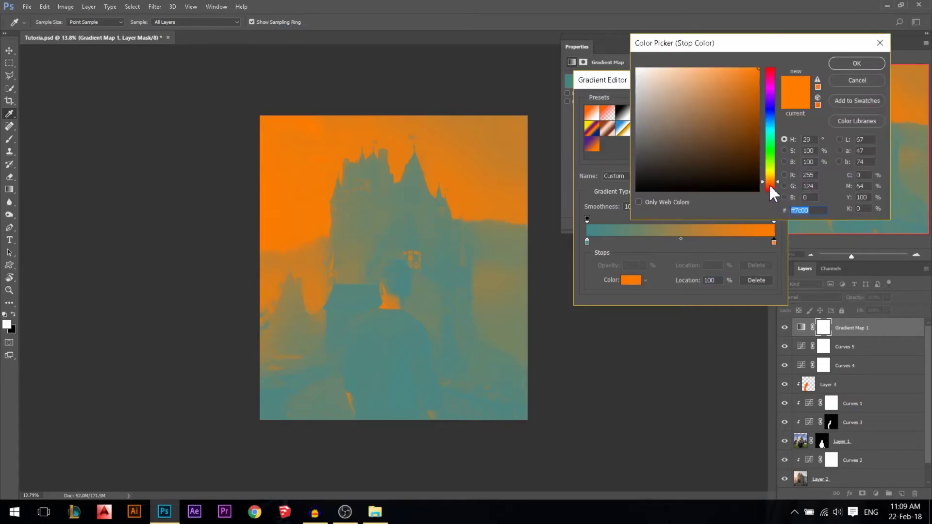
left_click(769, 185)
left_click_drag(747, 121, 697, 50)
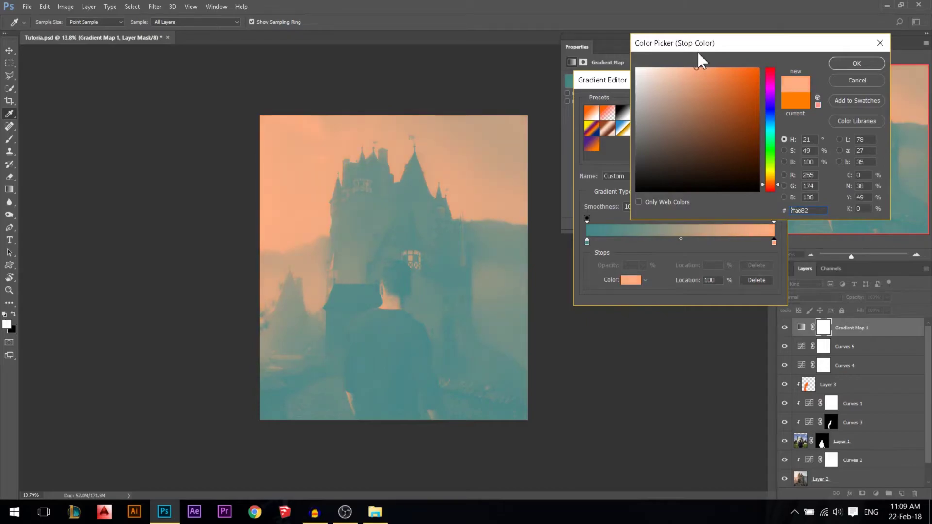
left_click(837, 63)
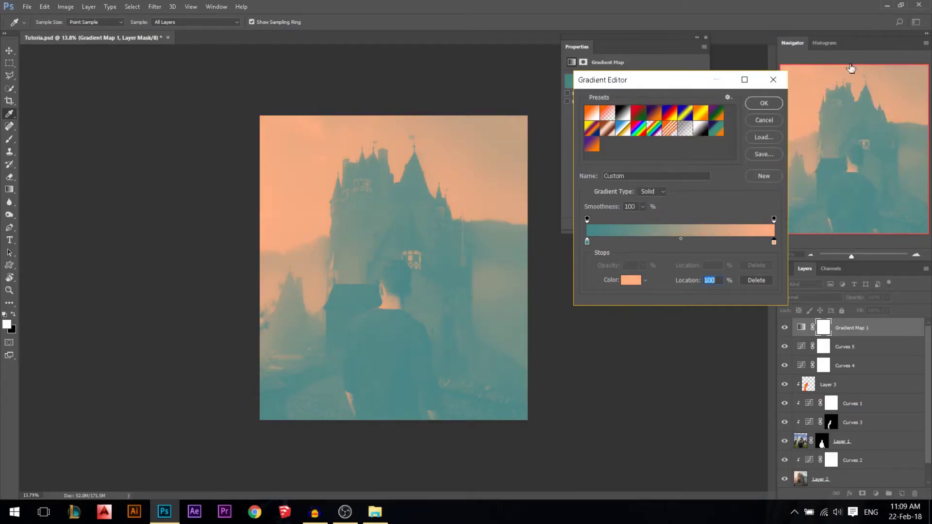
left_click(752, 103)
key("v")
left_click(810, 297)
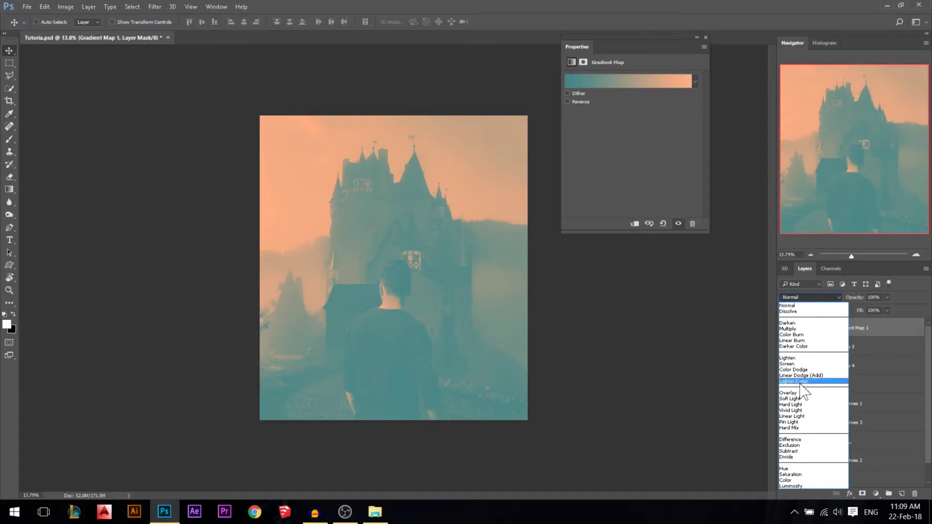
Blend Gradient Map 1 in Soft Light, after trying Overlay, and lower its opacity to 23%.
left_click(788, 393)
left_click(808, 297)
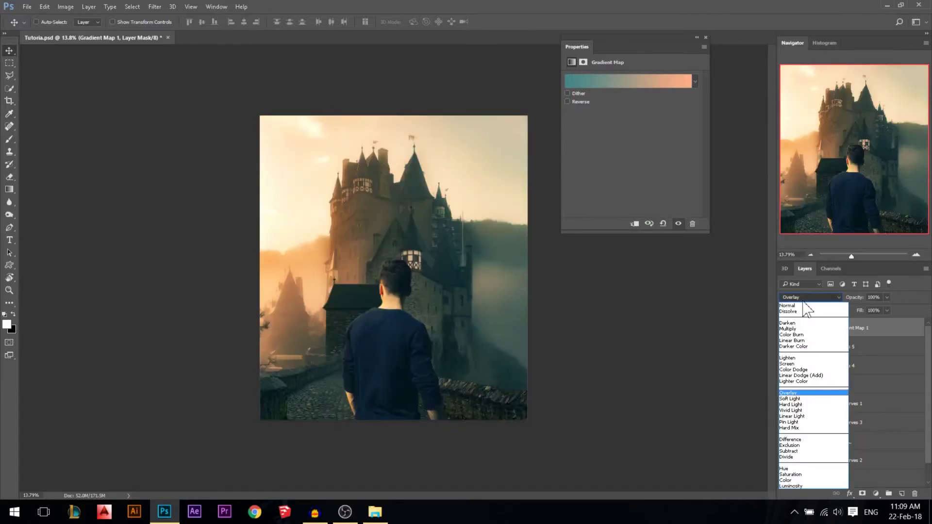
left_click(790, 399)
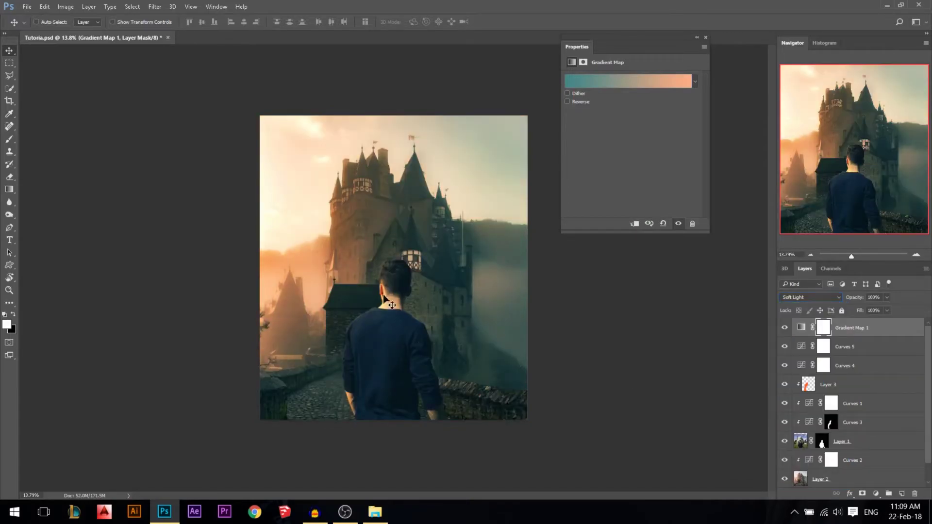
left_click(705, 37)
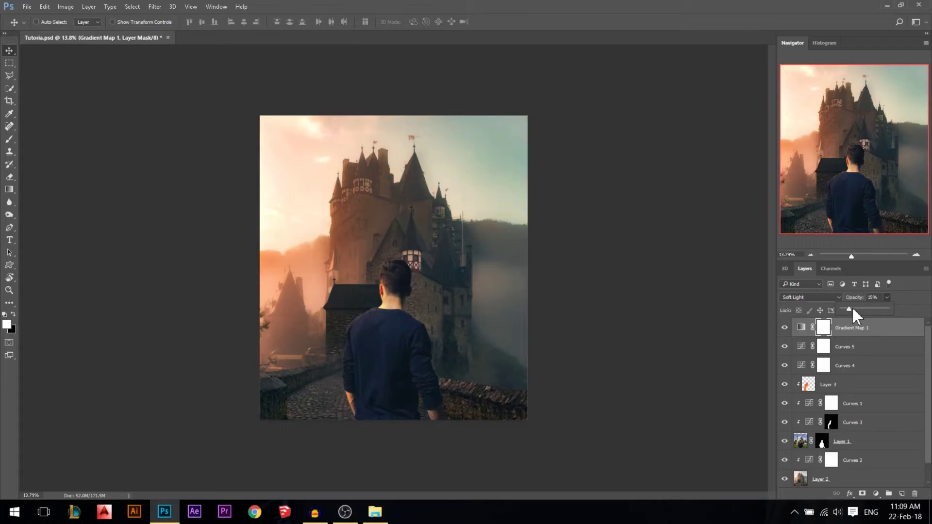
left_click(784, 331)
scroll(439, 300, "up", 1)
scroll(440, 300, "down", 1)
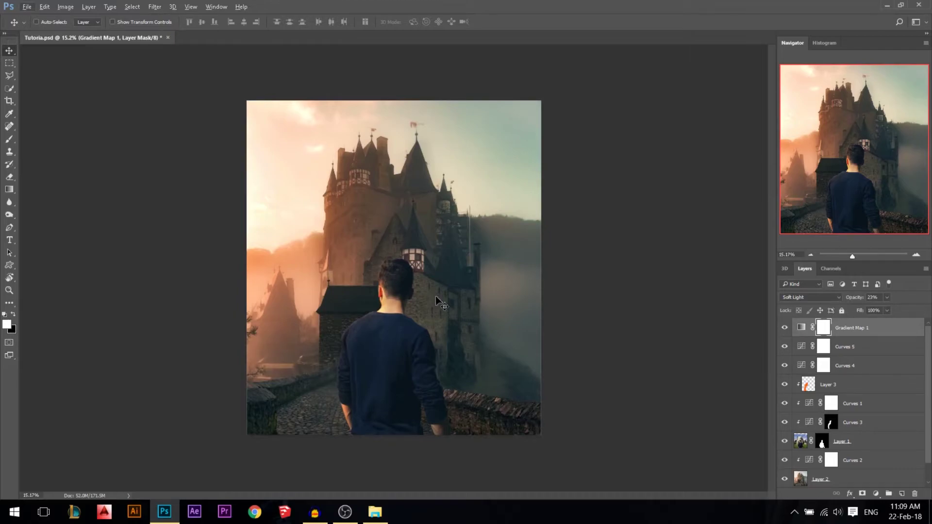
left_click(875, 493)
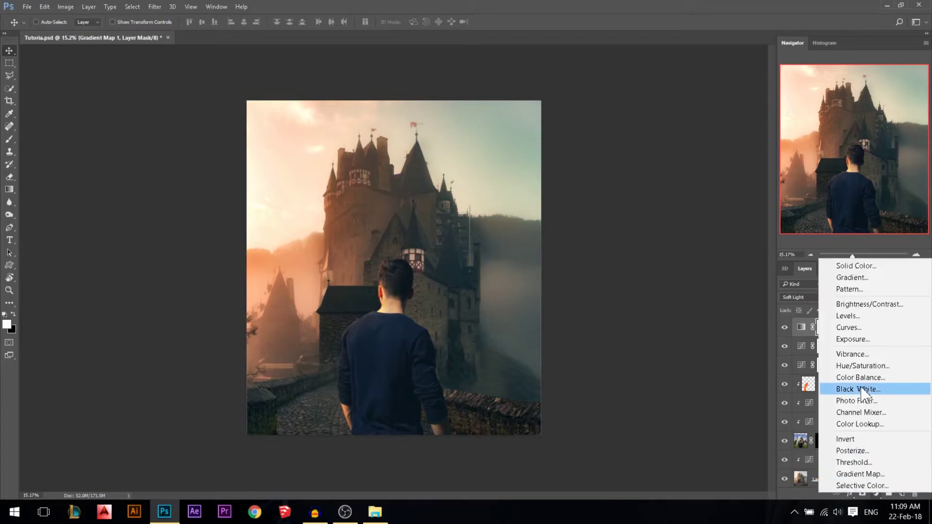
Add a Curves 6 adjustment brightening the midtones and invert its mask to hide the effect.
left_click(850, 326)
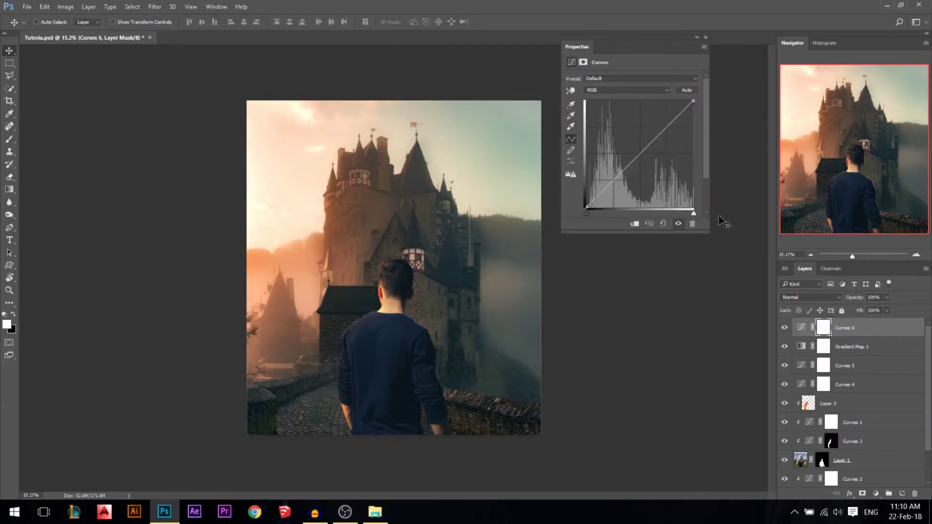
left_click_drag(642, 153, 635, 149)
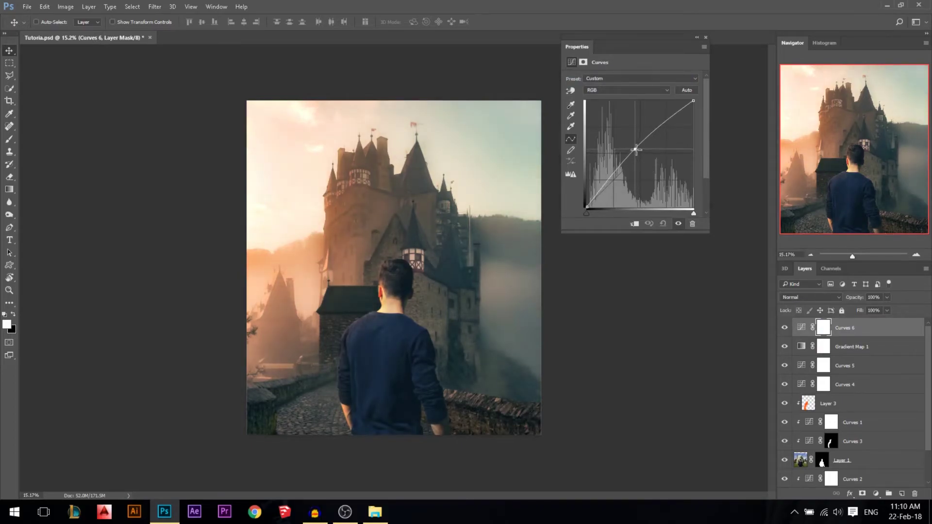
left_click(705, 38)
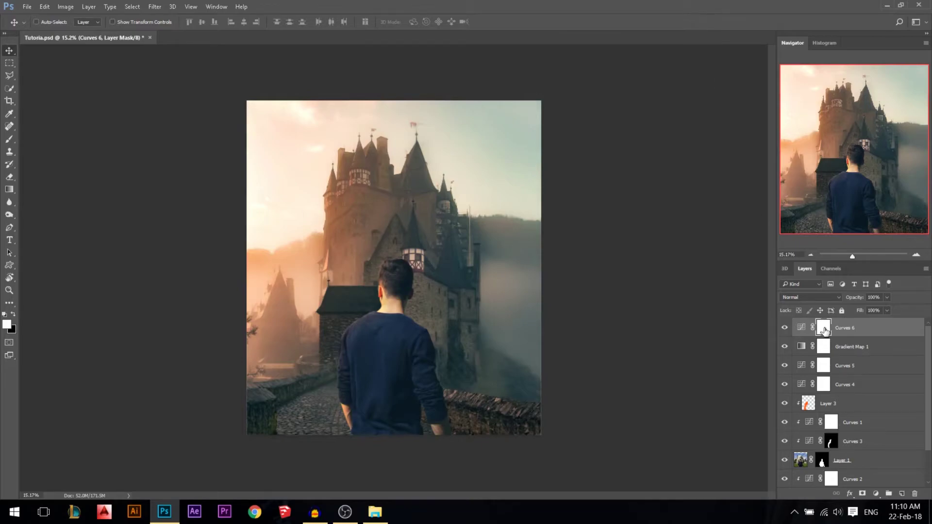
key("ctrl+i")
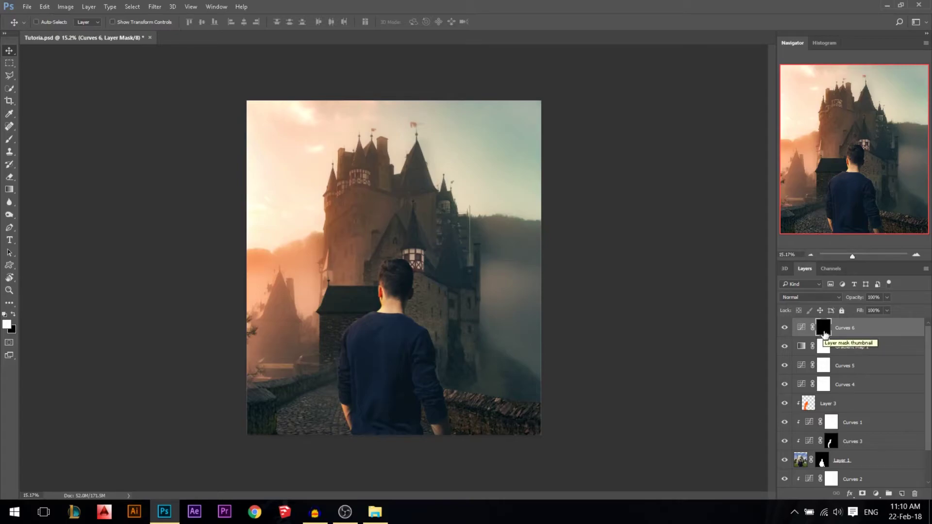
Paint the Curves 6 mask's centre with a soft 56%-opacity brush sized to about 1311 px.
left_click(9, 140)
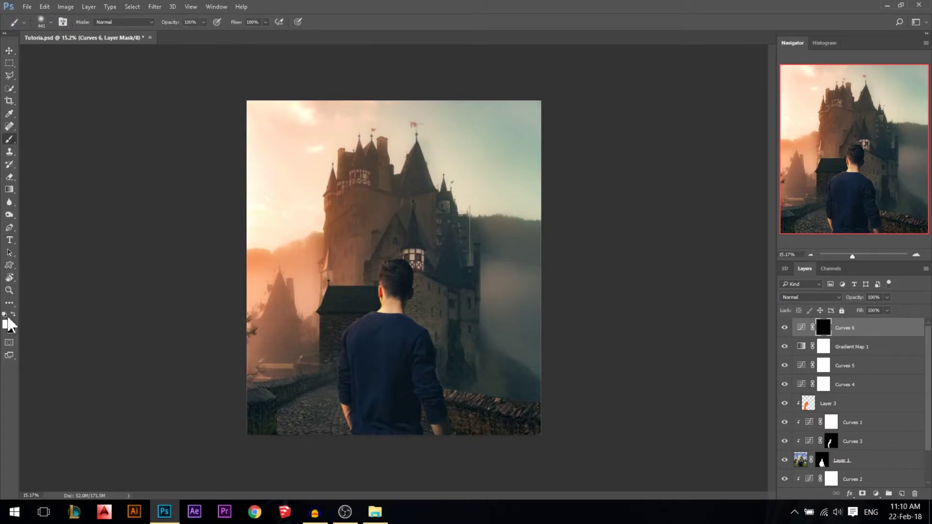
left_click_drag(342, 221, 401, 233)
left_click_drag(171, 22, 149, 24)
left_click_drag(398, 250, 408, 249)
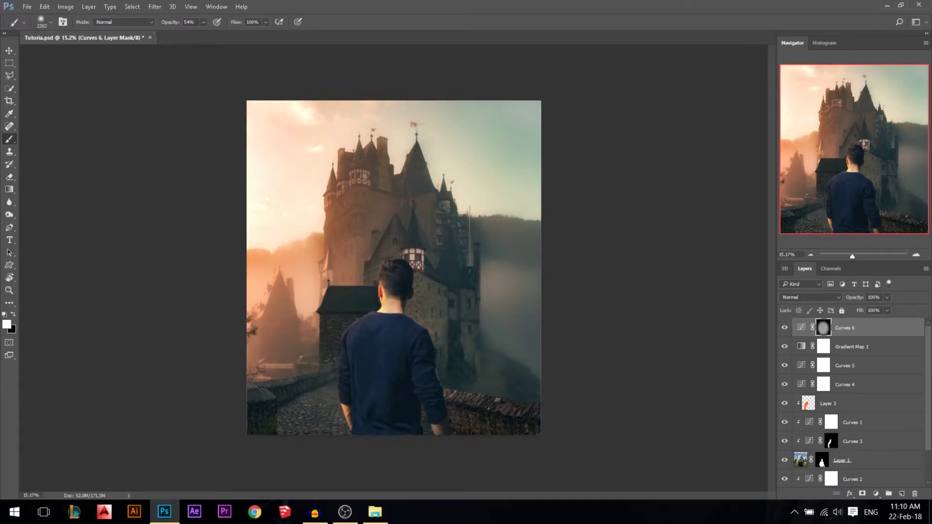
left_click_drag(388, 327, 370, 327)
left_click_drag(391, 312, 398, 316)
Duplicate Curves 6, invert the copy's mask, and pull its curve down to darken the outer areas.
key("ctrl+j")
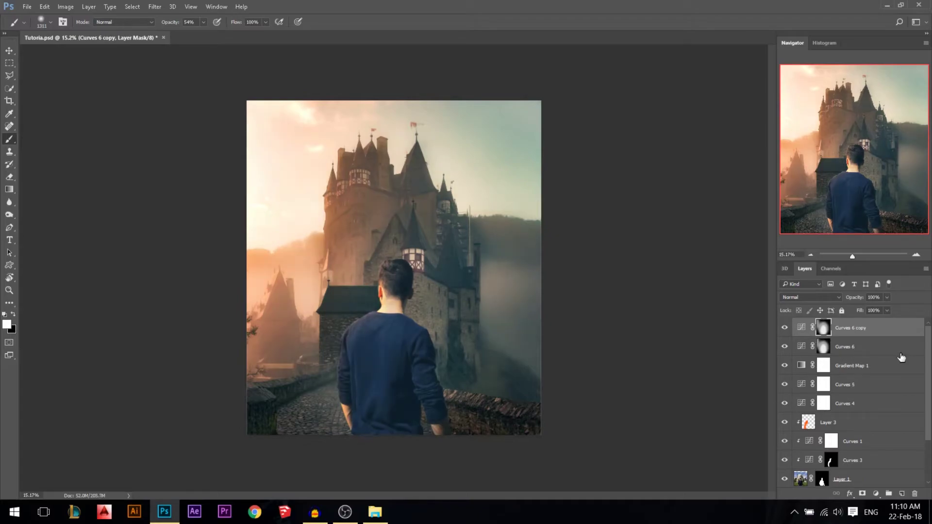
key("ctrl+i")
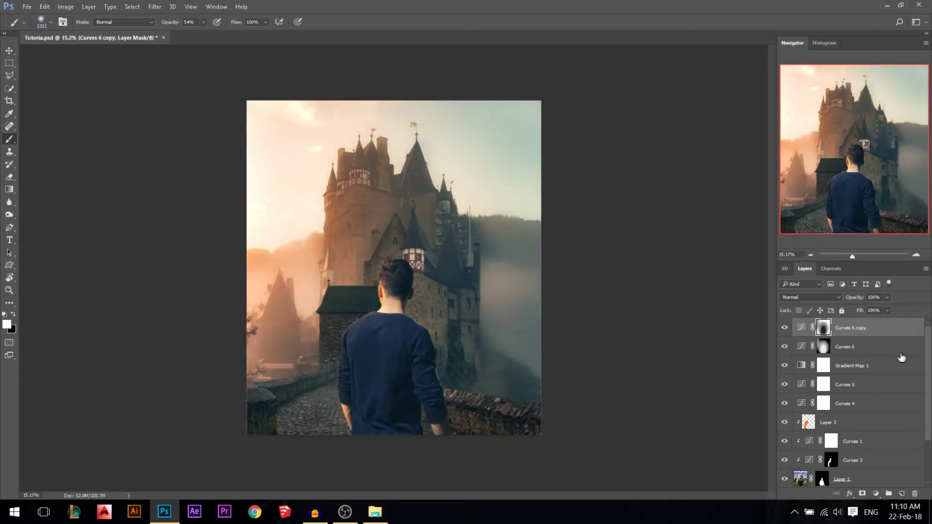
double_click(801, 329)
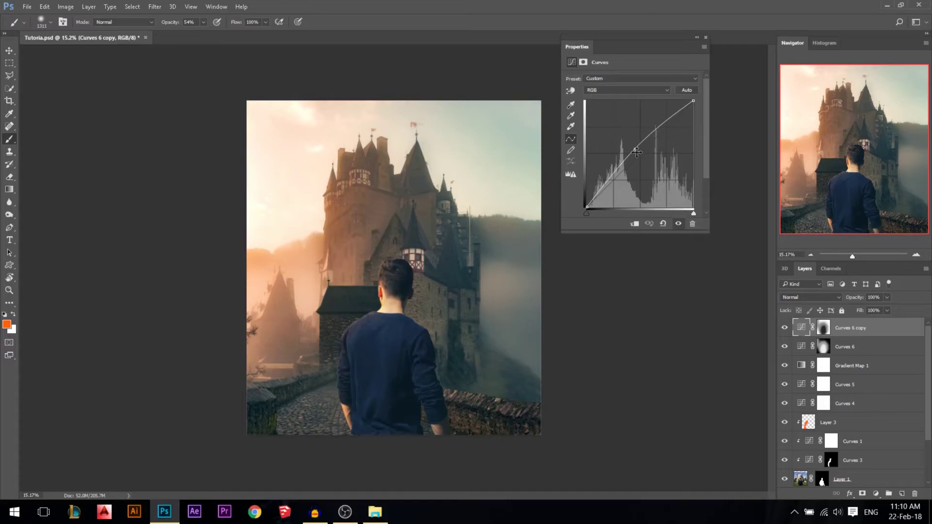
left_click_drag(636, 150, 645, 159)
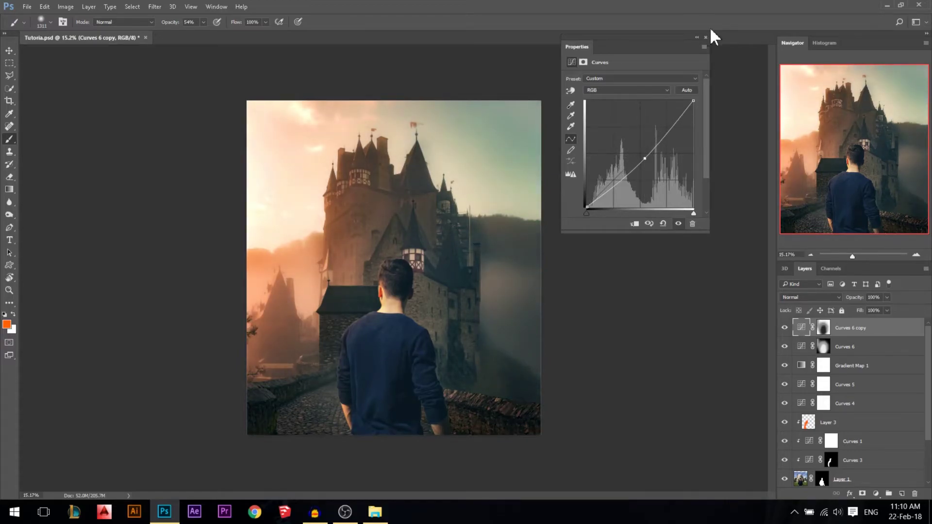
left_click(705, 39)
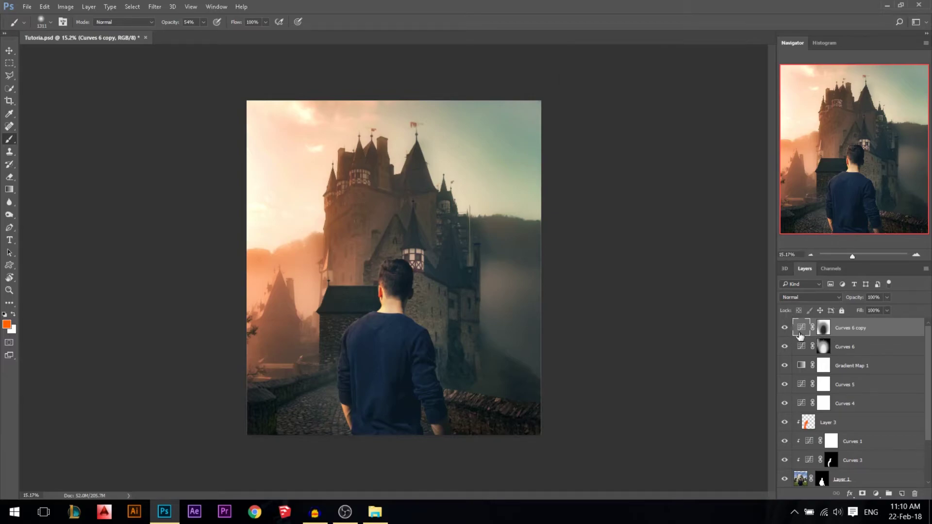
Compare Curves 6 and its copy on and off, then adjust the pair's combined opacity.
left_click(784, 328)
left_click(785, 347)
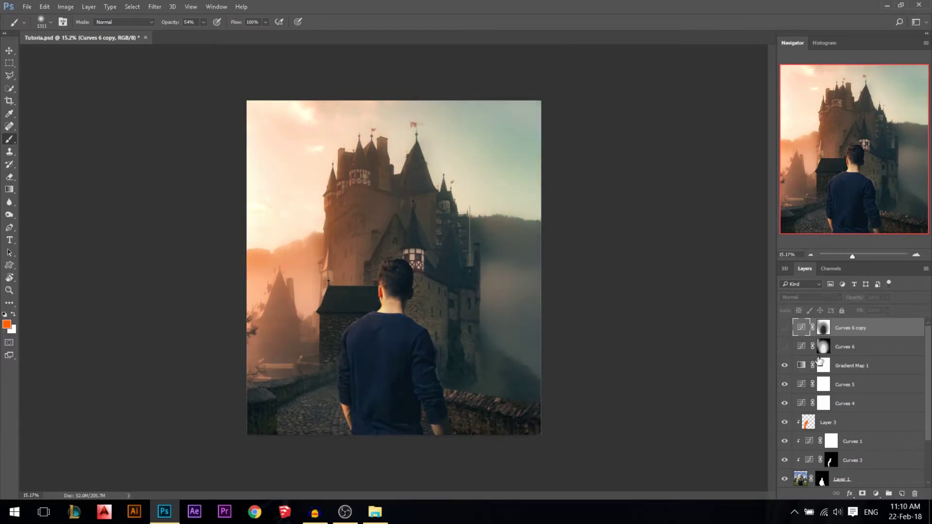
left_click(785, 348)
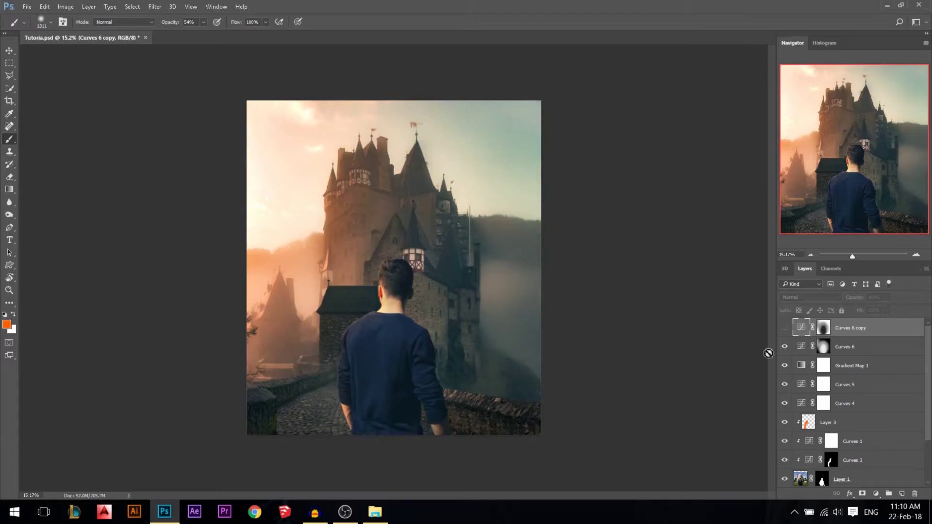
left_click(785, 328)
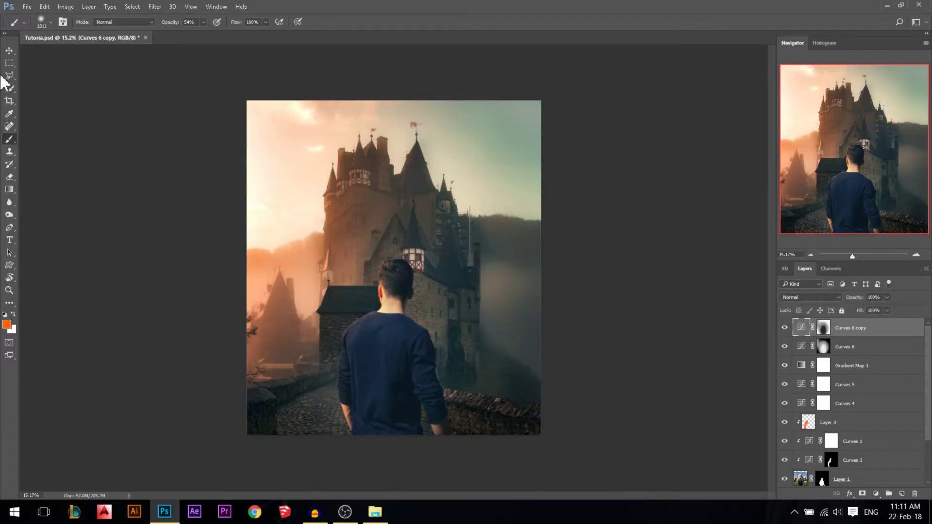
left_click(8, 51)
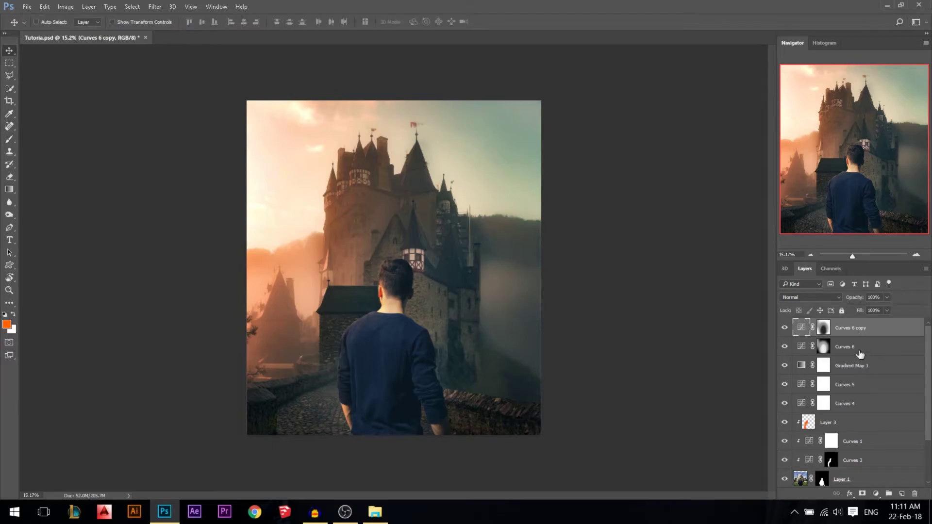
left_click(845, 347, "ctrl")
left_click_drag(854, 297, 919, 301)
key("Return")
scroll(508, 317, "down", 3)
scroll(390, 303, "up", 2)
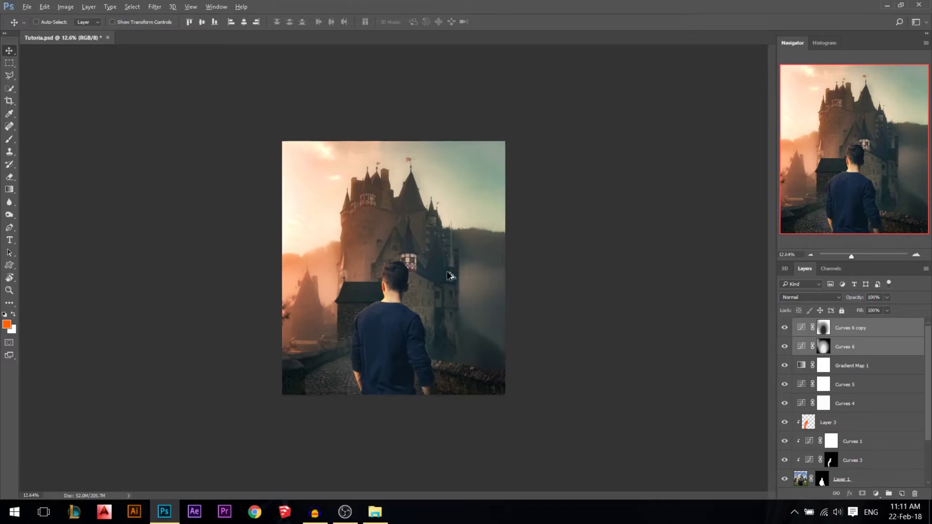
Recheck both curves layers on and off, add an empty Layer 4 on top, and switch to Chrome.
left_click(784, 330)
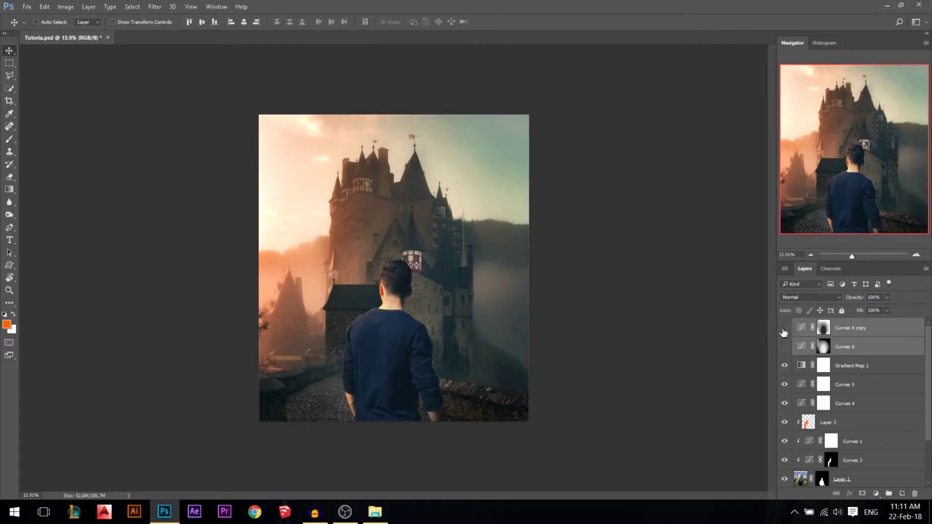
left_click_drag(785, 347, 784, 329)
scroll(418, 270, "up", 1)
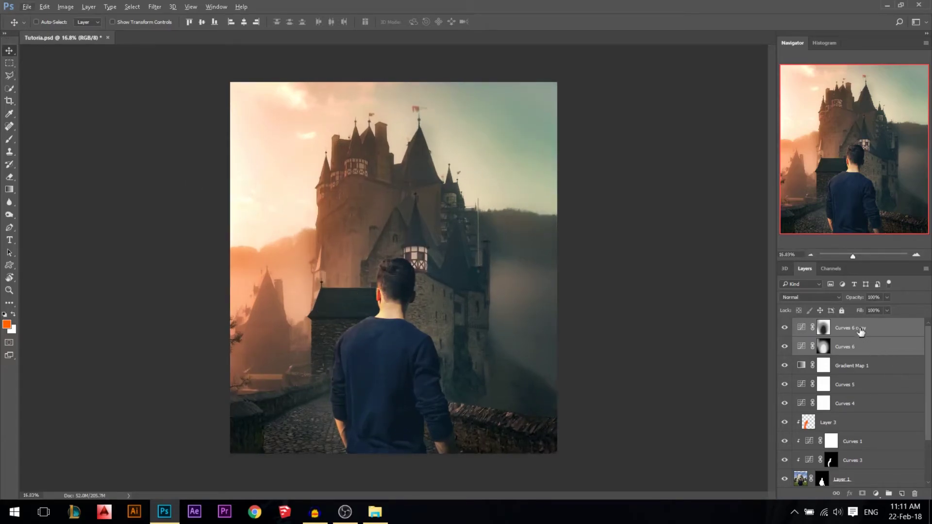
left_click(901, 493)
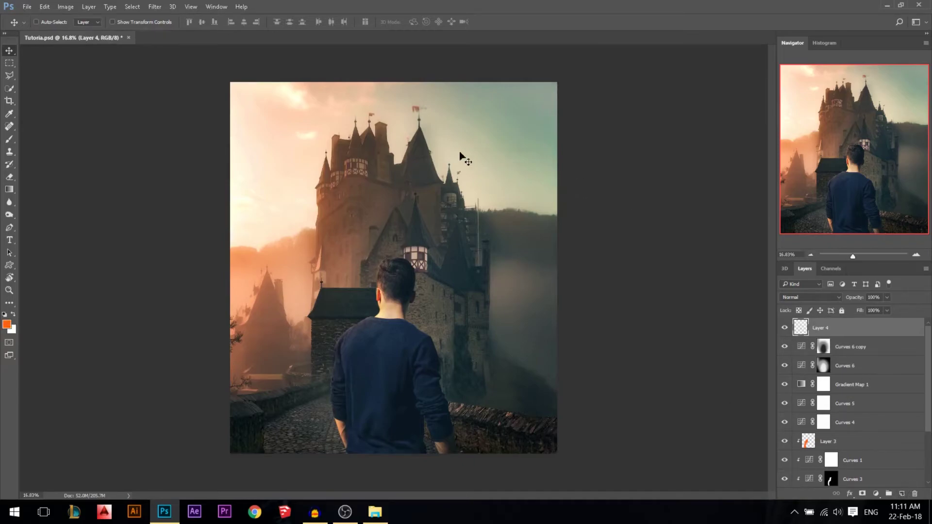
left_click(255, 511)
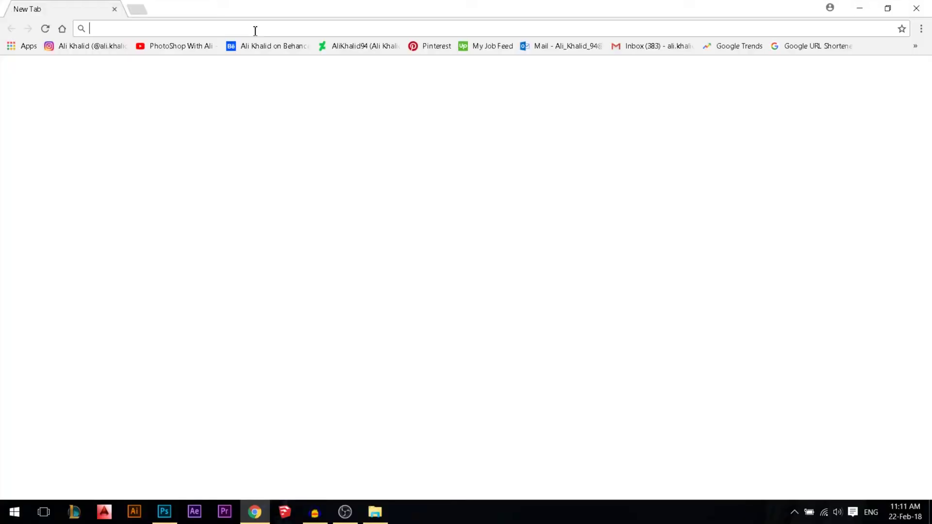
Search the web for 'birds png' in Chrome, then return to the Photoshop composite.
type("birds")
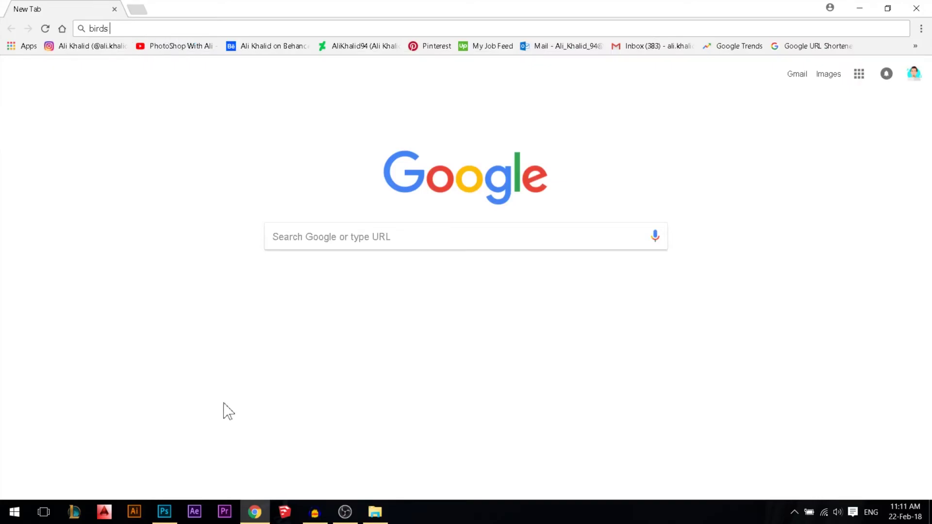
type(" png")
key("Return")
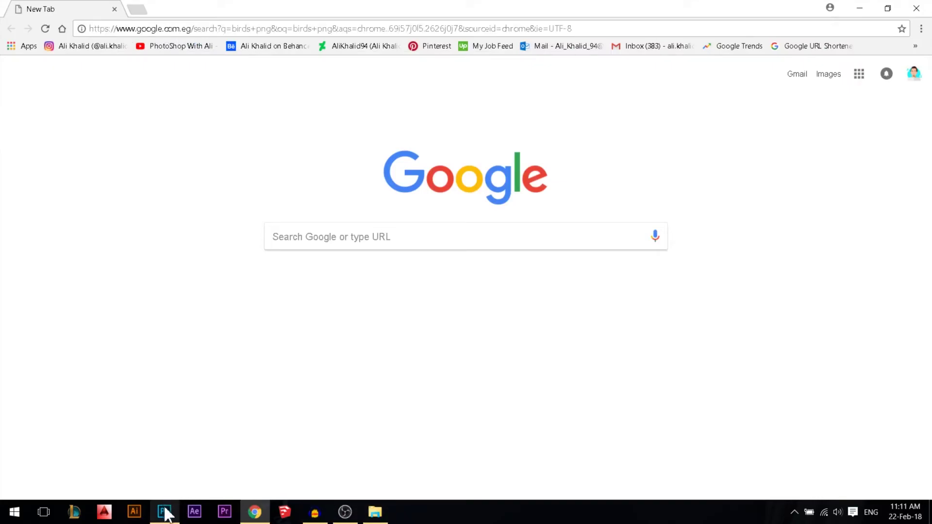
left_click(165, 512)
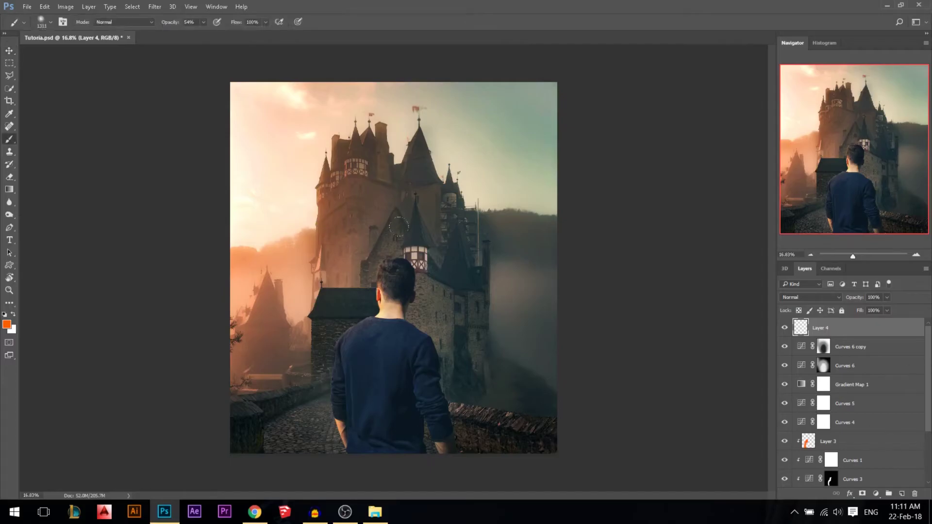
Stamp dark grey (#3e3e3e) birds into the sky with the 96 px bird brush.
right_click(383, 181)
left_click(529, 282)
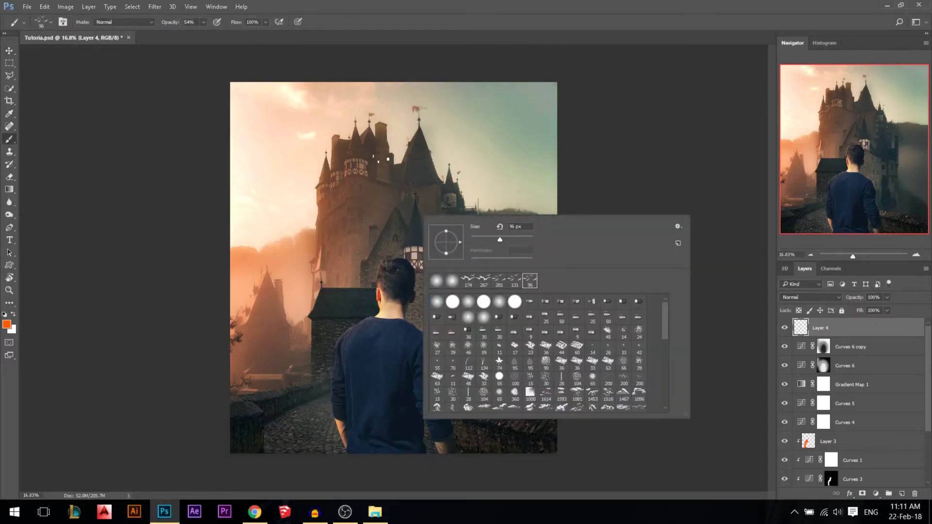
left_click(394, 144)
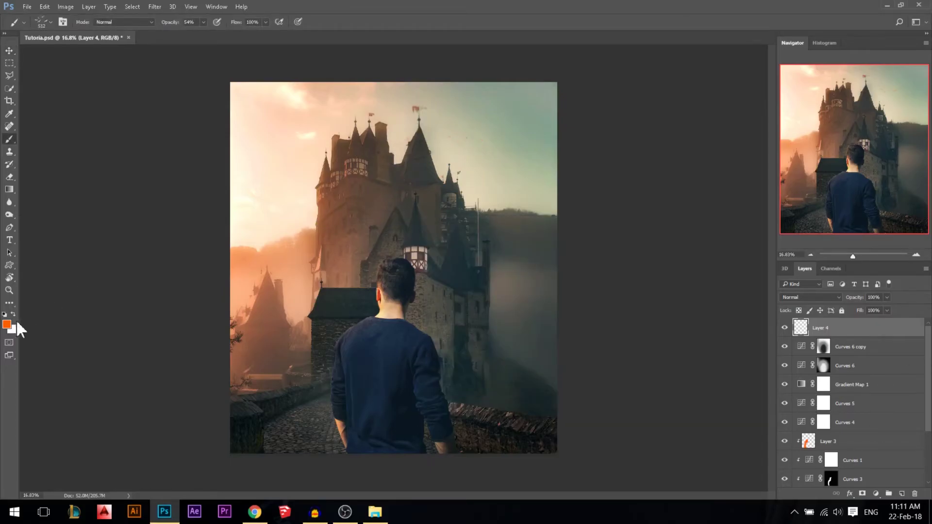
left_click(7, 325)
left_click_drag(641, 150, 634, 162)
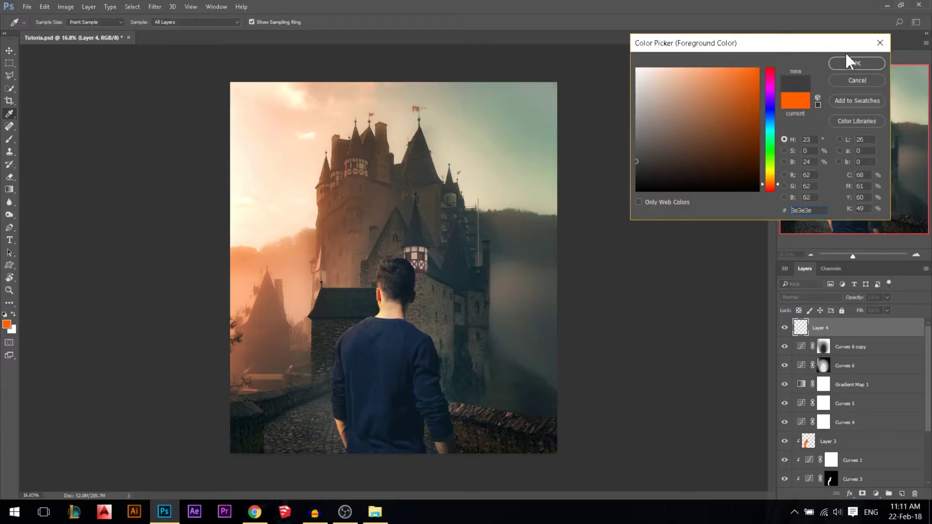
left_click(857, 63)
left_click(484, 136)
left_click_drag(475, 141, 468, 135)
right_click(458, 131)
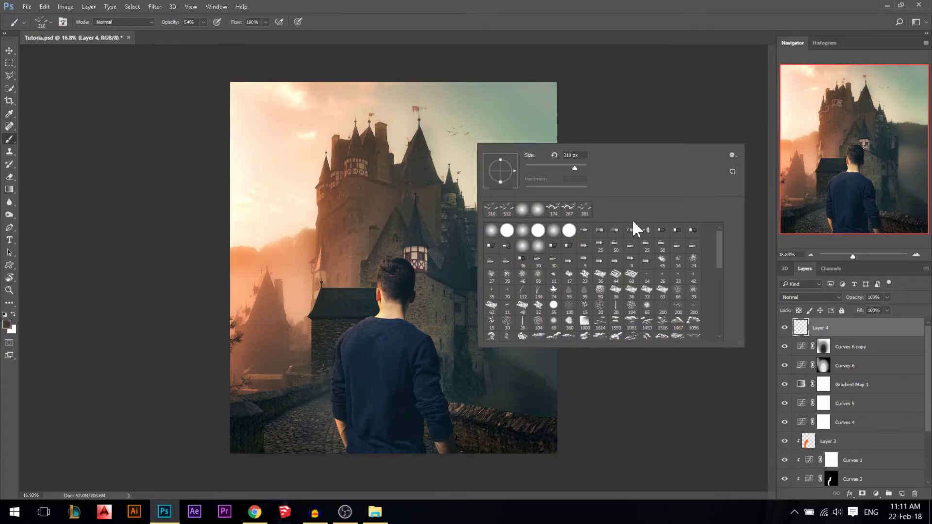
left_click(465, 136)
Delete the painted bird layer and return to the 'birds png' image results in Chrome.
key("v")
mouse_move(469, 155)
left_mouse_down()
mouse_move(491, 135)
mouse_move(469, 129)
mouse_move(480, 133)
left_mouse_up()
key("Delete")
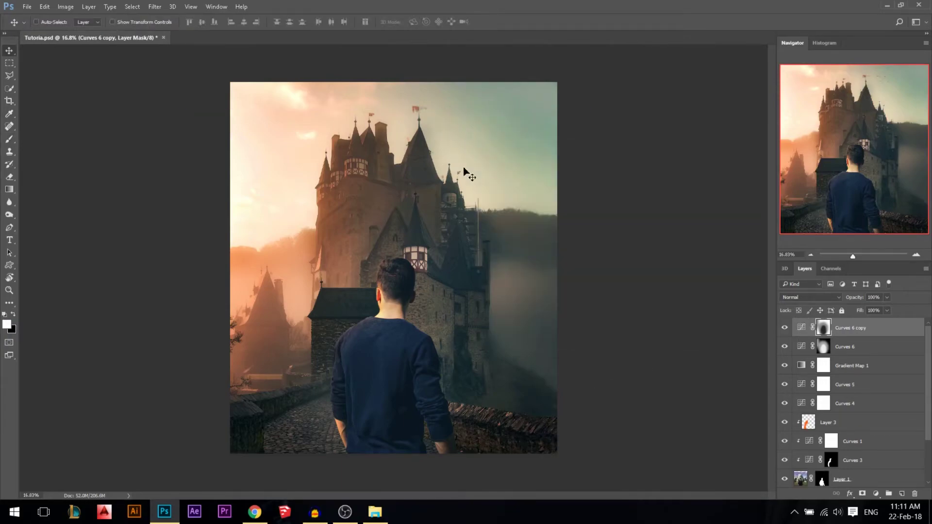
key("alt+Tab")
left_click(141, 119)
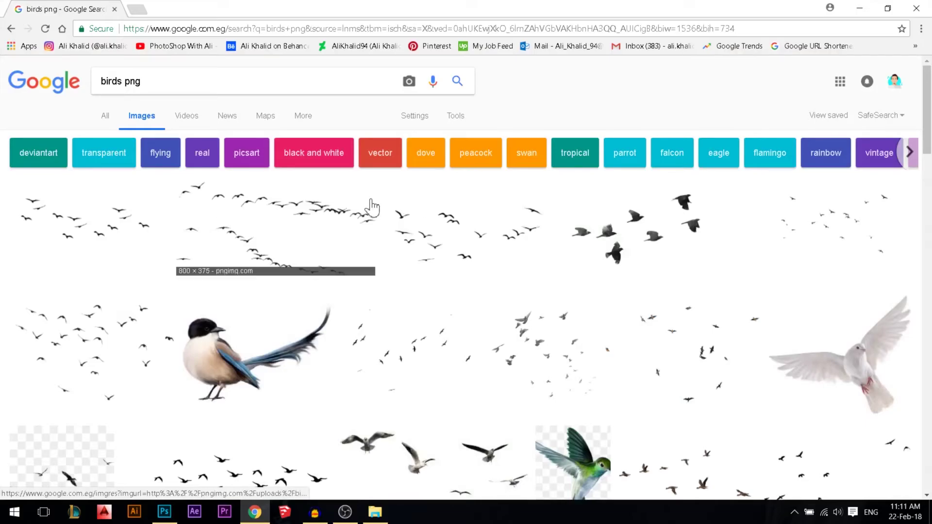
Filter the 'birds png' images to Labeled for reuse, then return to the Photoshop composite.
left_click(458, 119)
left_click(318, 139)
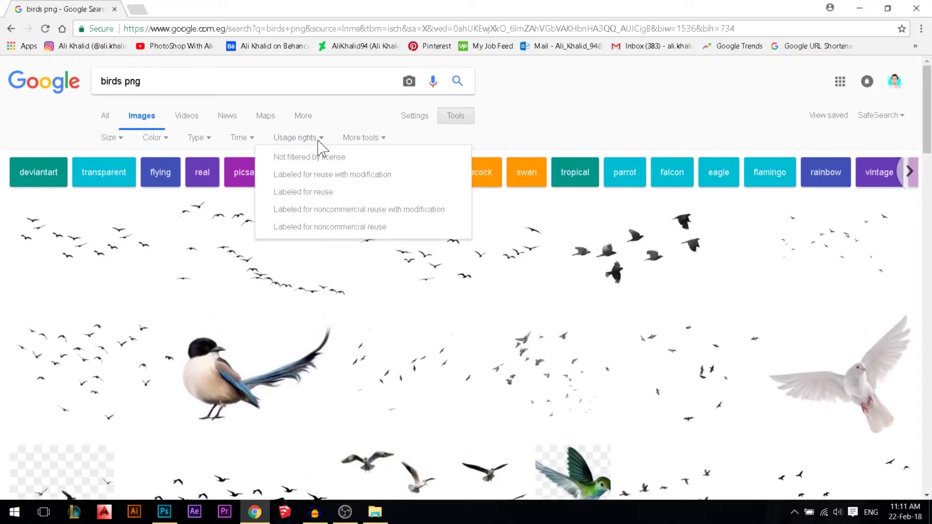
left_click(298, 194)
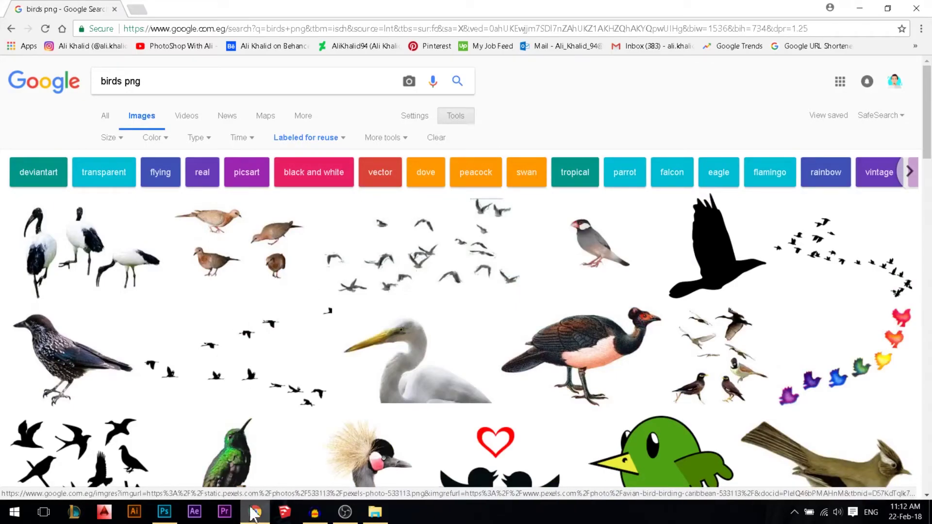
left_click(164, 512)
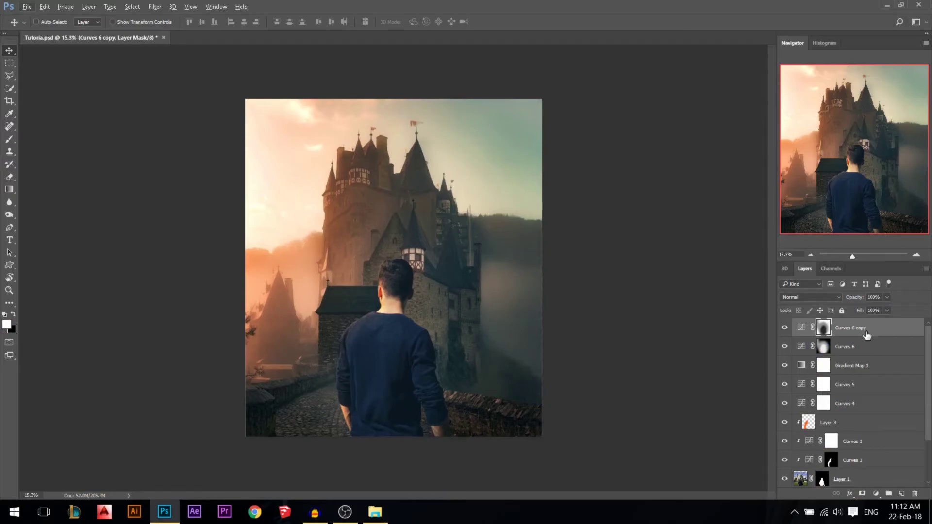
Merge all visible layers into a new Layer 4 and open it in the Camera Raw Filter.
key("ctrl")
key("ctrl+shift+alt+e")
left_click_drag(515, 301, 585, 228)
key("ctrl+z")
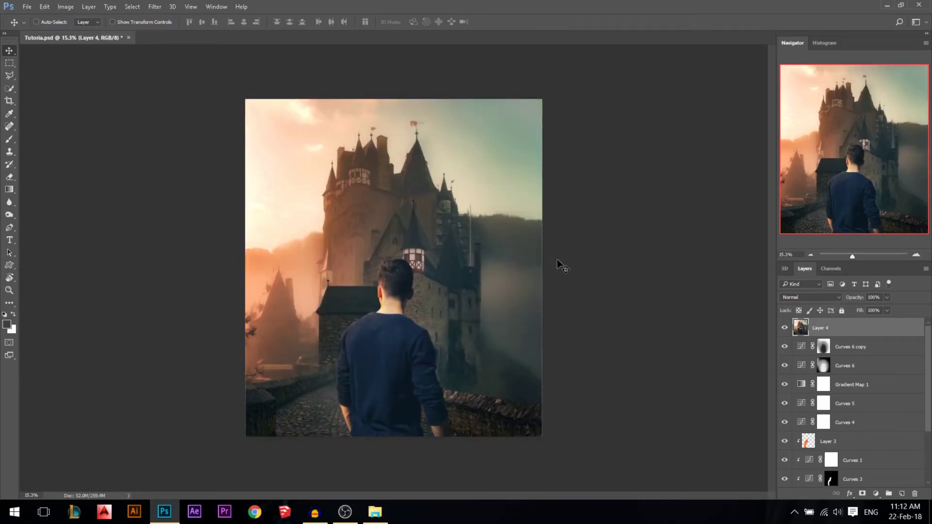
left_click(154, 7)
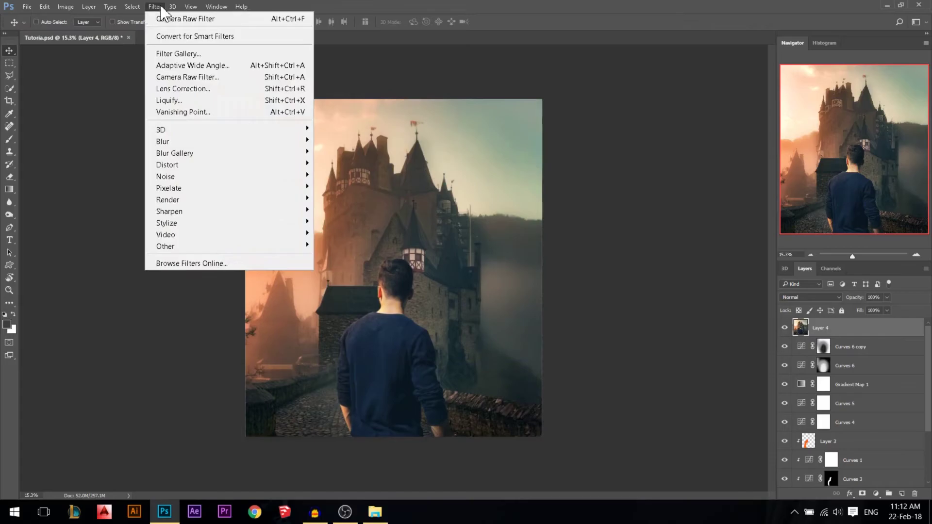
left_click(193, 77)
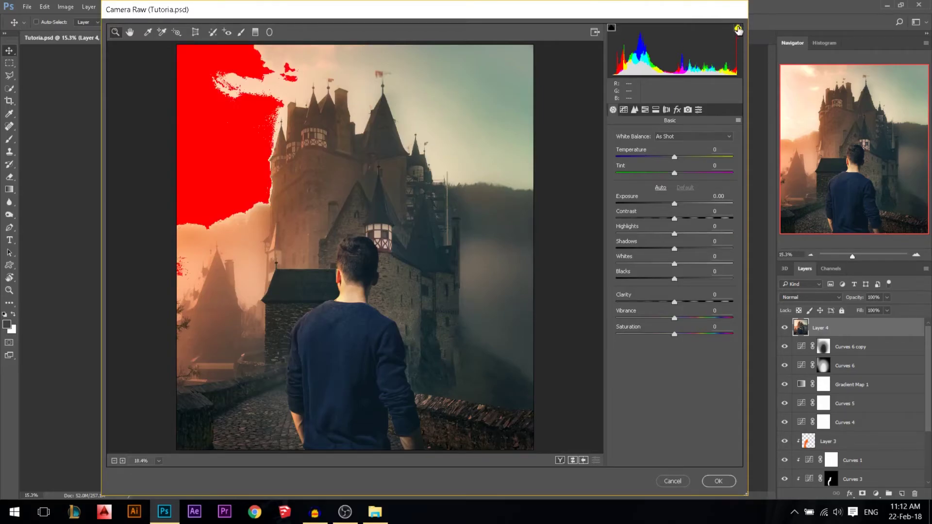
With the highlight clipping warning on, set Whites -28, Shadows -12 and Clarity +32.
left_click(737, 27)
left_click_drag(680, 263, 667, 261)
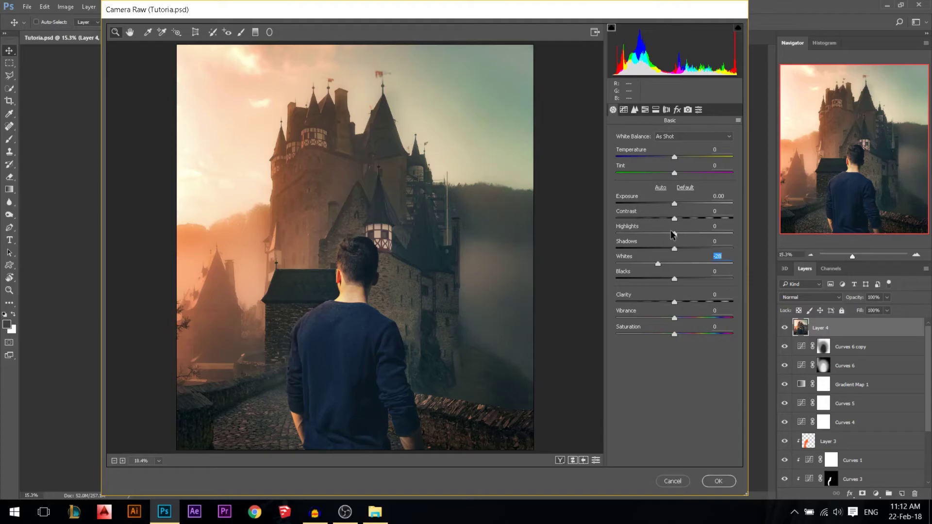
left_click(674, 245)
mouse_move(675, 245)
left_mouse_down()
mouse_move(649, 244)
mouse_move(695, 250)
mouse_move(668, 249)
left_mouse_up()
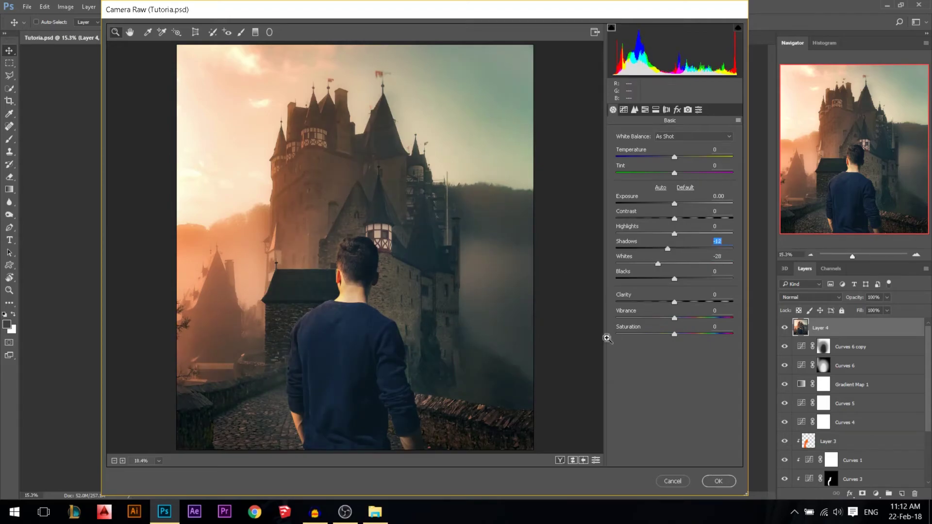
left_click_drag(673, 298, 683, 295)
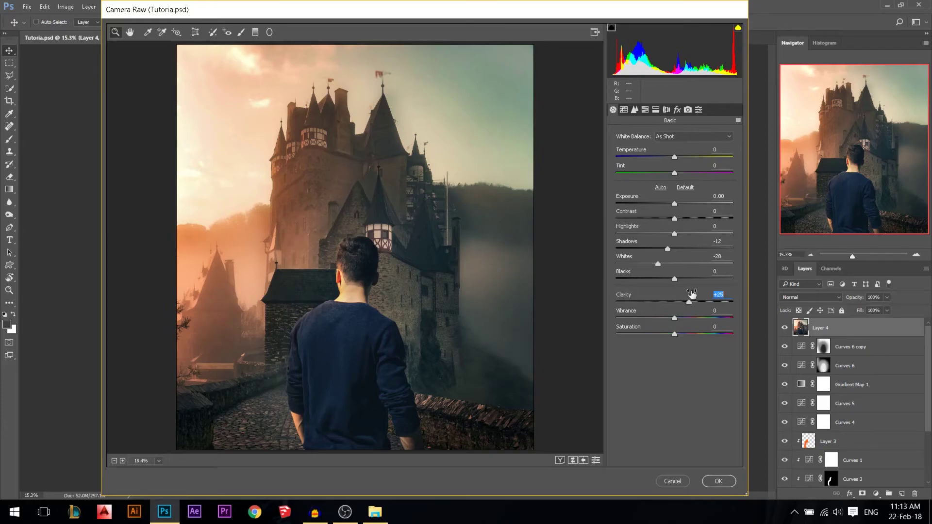
mouse_move(698, 298)
left_mouse_down()
mouse_move(651, 295)
mouse_move(689, 295)
left_mouse_up()
left_click_drag(690, 294, 688, 293)
left_click_drag(689, 292, 690, 292)
left_click(678, 110)
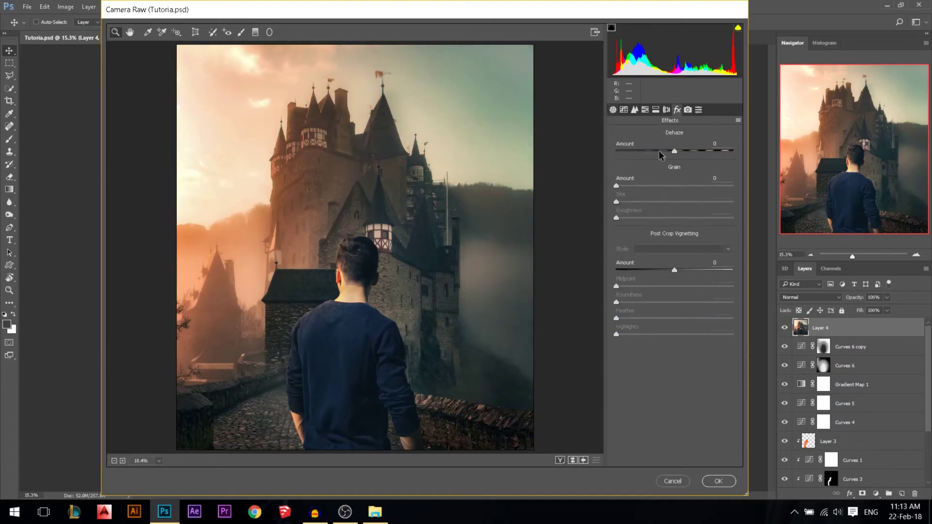
Add Dehaze +11 in the Camera Raw effects panel.
left_click_drag(674, 151, 681, 151)
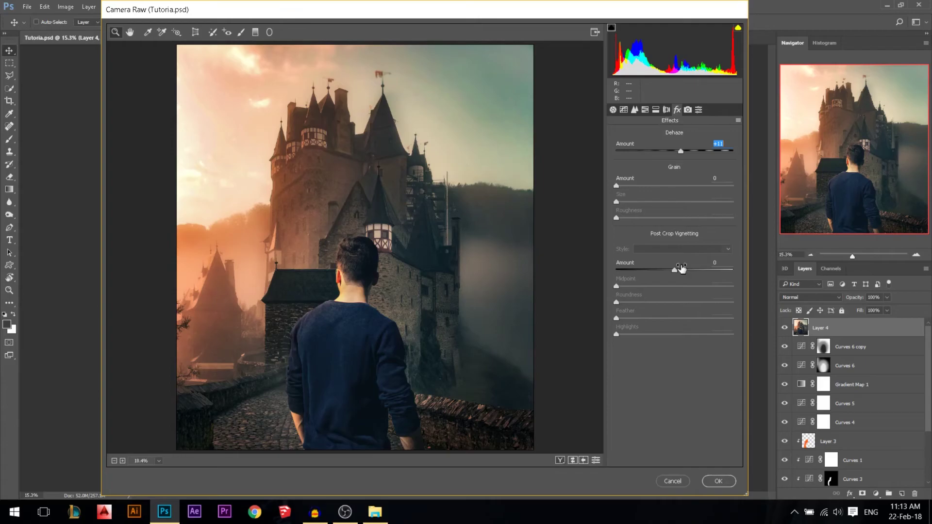
left_click(613, 109)
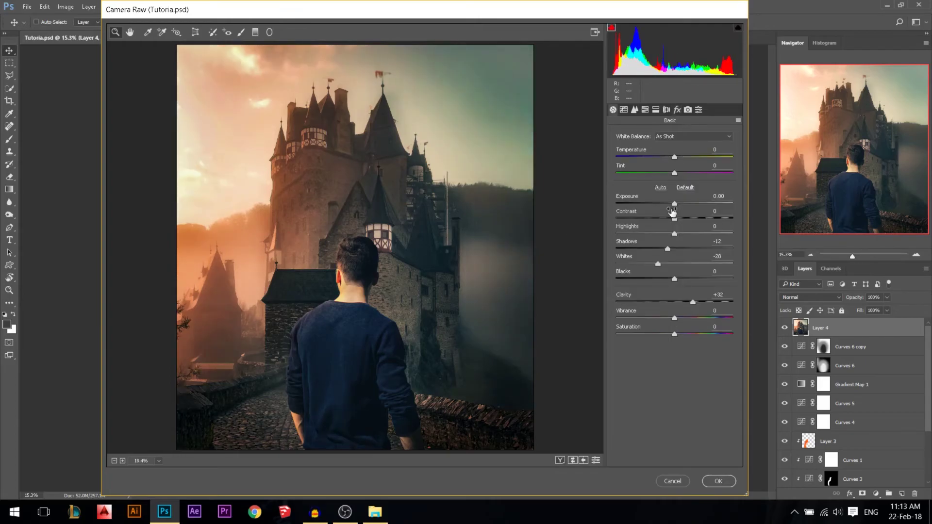
left_click(677, 109)
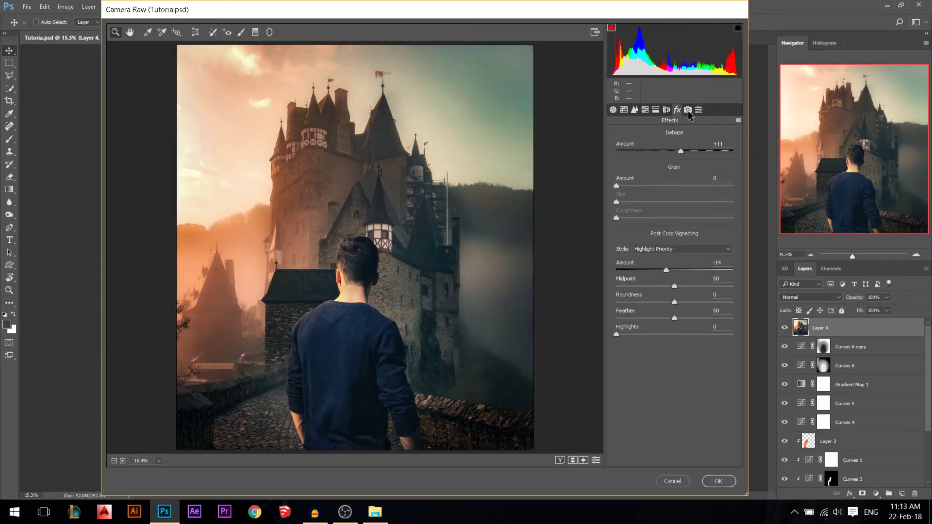
Set Camera Calibration Blue Primary Hue to -15 and Green Primary Hue to +13, then apply.
left_click(688, 110)
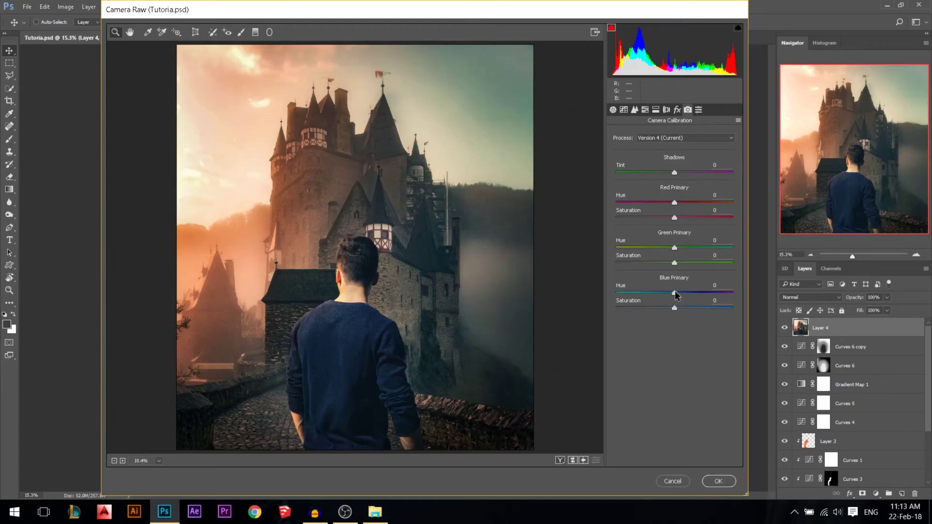
left_click_drag(675, 294, 645, 294)
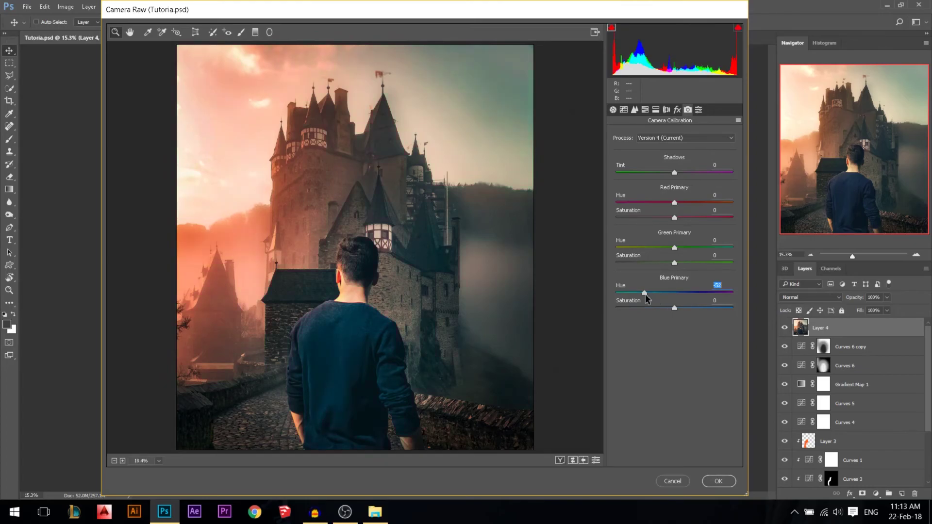
left_click_drag(645, 295, 661, 293)
left_click_drag(661, 293, 660, 294)
left_click_drag(674, 247, 636, 248)
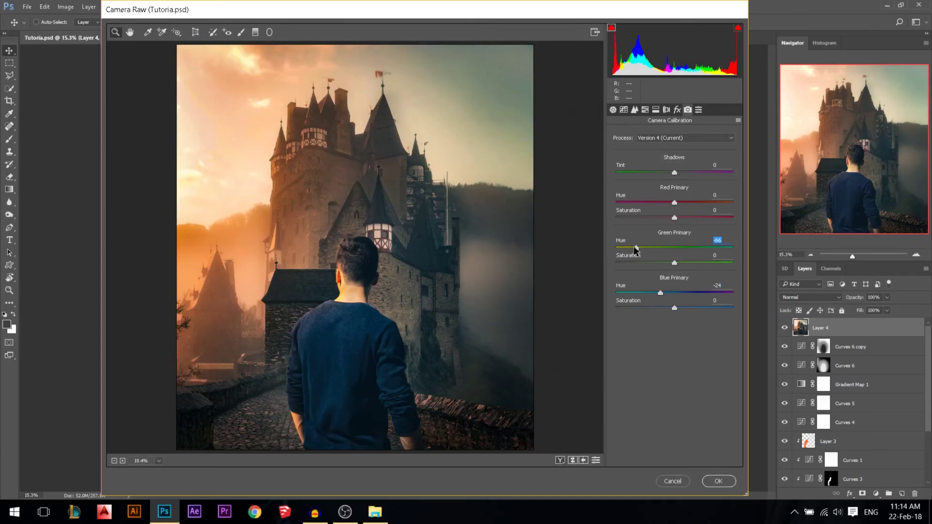
left_click_drag(636, 247, 686, 248)
left_click_drag(660, 292, 665, 293)
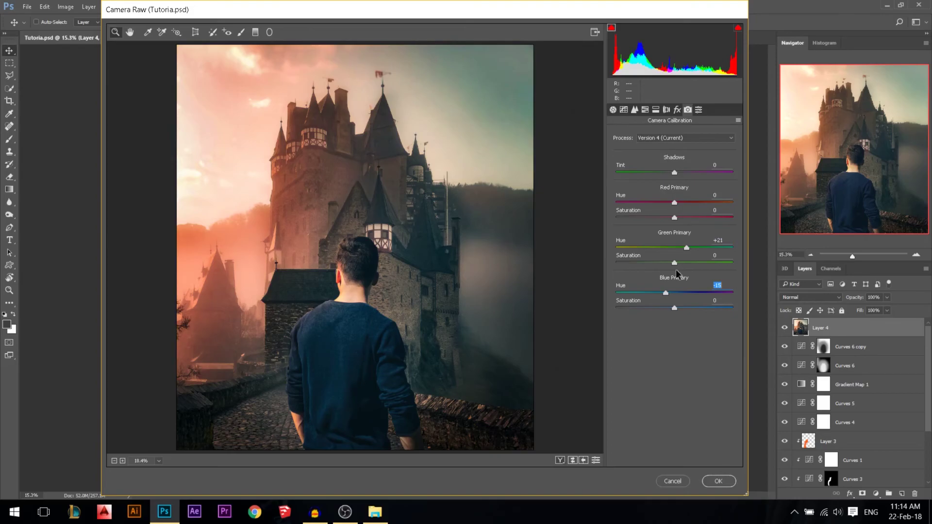
left_click_drag(687, 247, 682, 247)
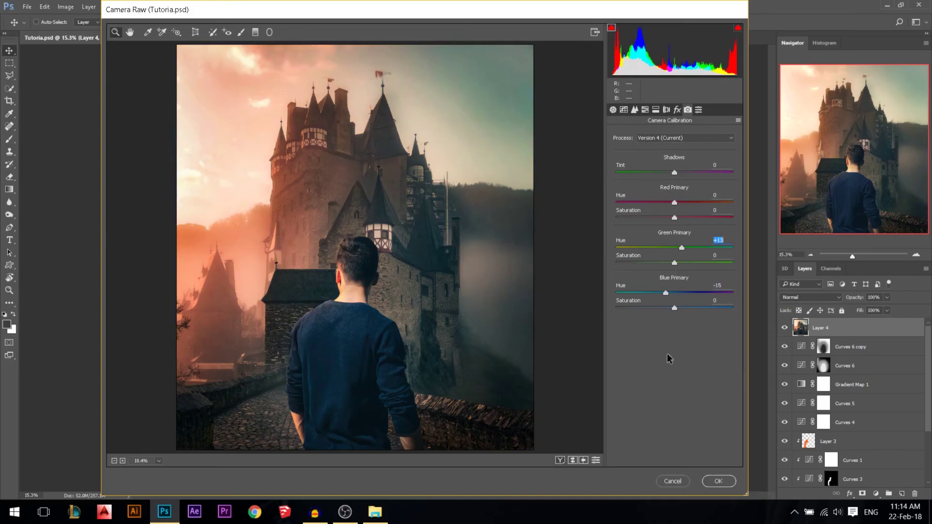
key("Return")
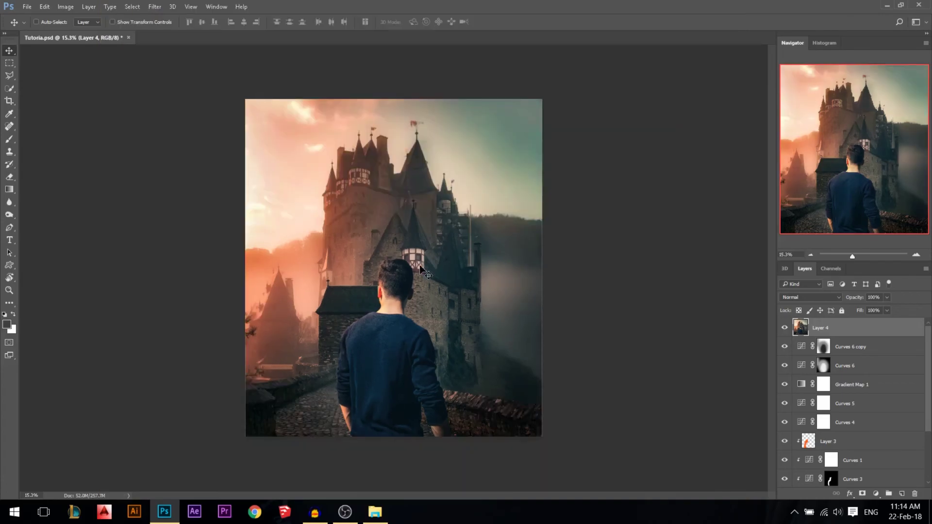
Add a new Layer 5 and set the foreground to a light orange sampled from the sky.
scroll(421, 269, "up", 1)
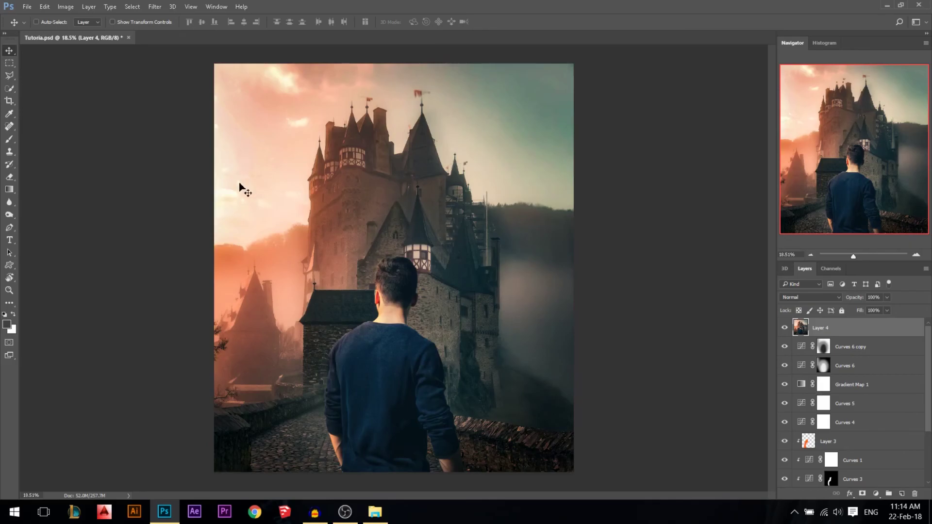
left_click(901, 493)
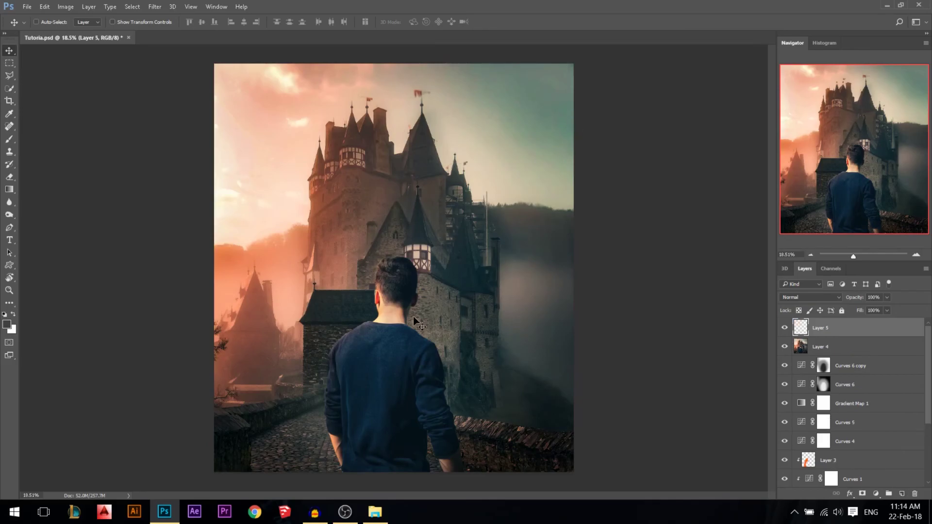
left_click(14, 140)
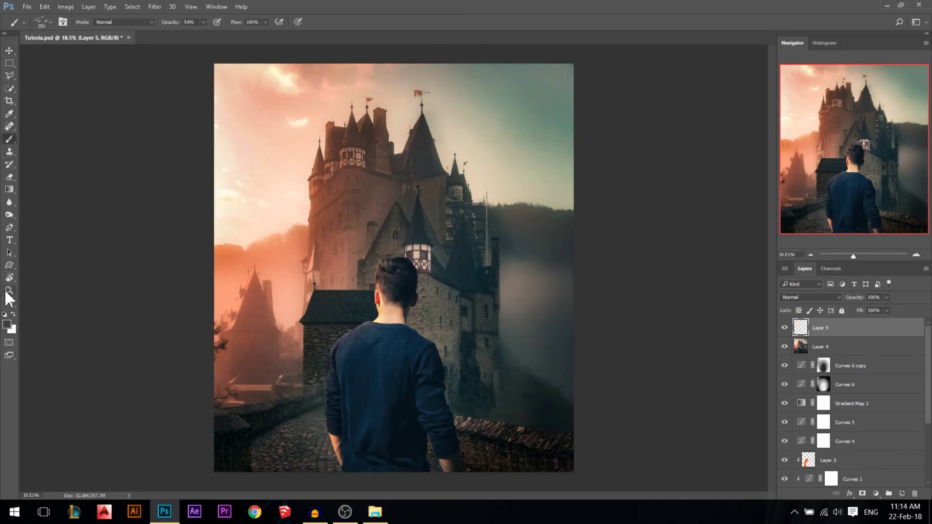
left_click(8, 324)
left_click(236, 250)
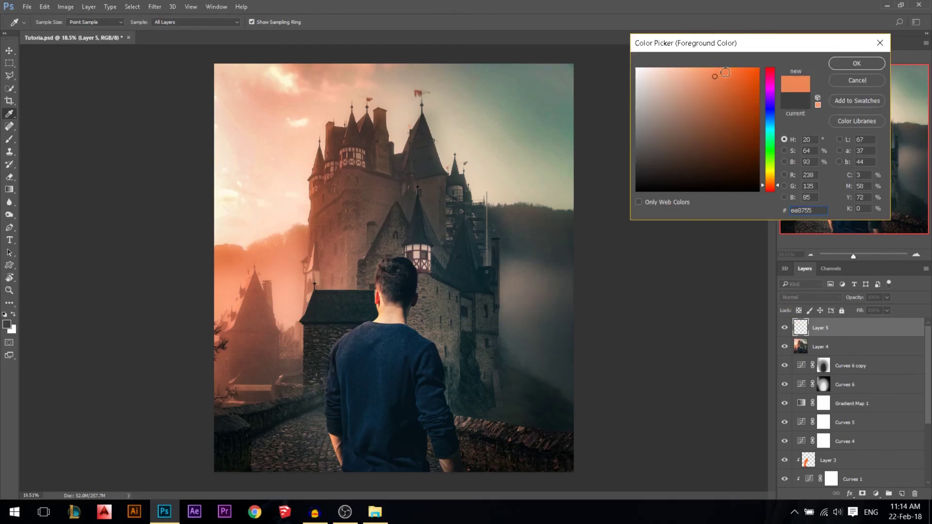
left_click_drag(711, 74, 697, 64)
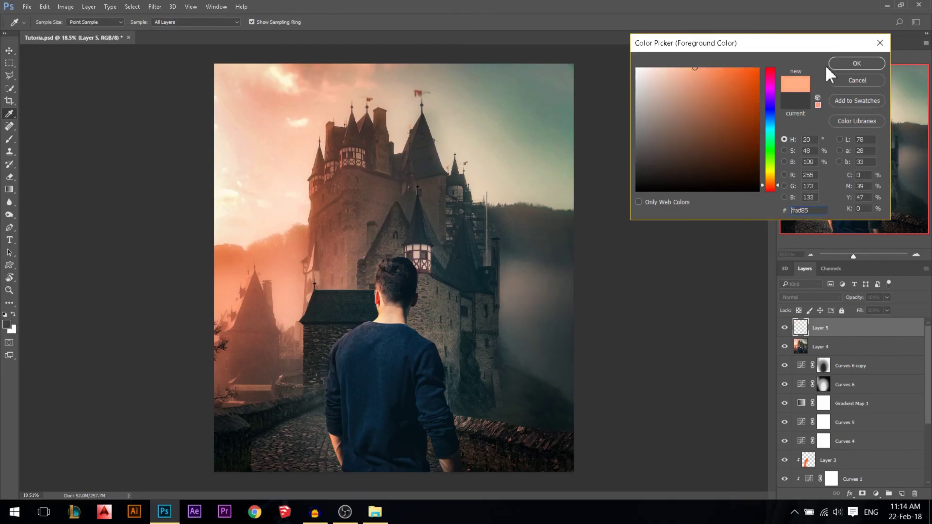
left_click(831, 64)
Draw two light orange linear gradients over the left side of the image.
left_click(8, 188)
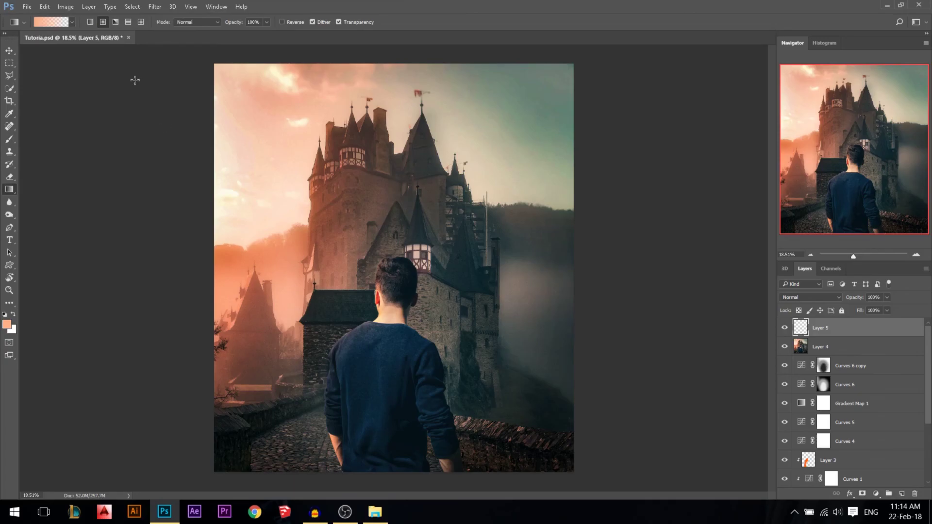
left_click(90, 22)
left_click_drag(136, 190, 311, 223)
left_click_drag(169, 190, 340, 242)
Pick a dark teal and draw a lower-opacity teal gradient in from the top right.
left_click(7, 324)
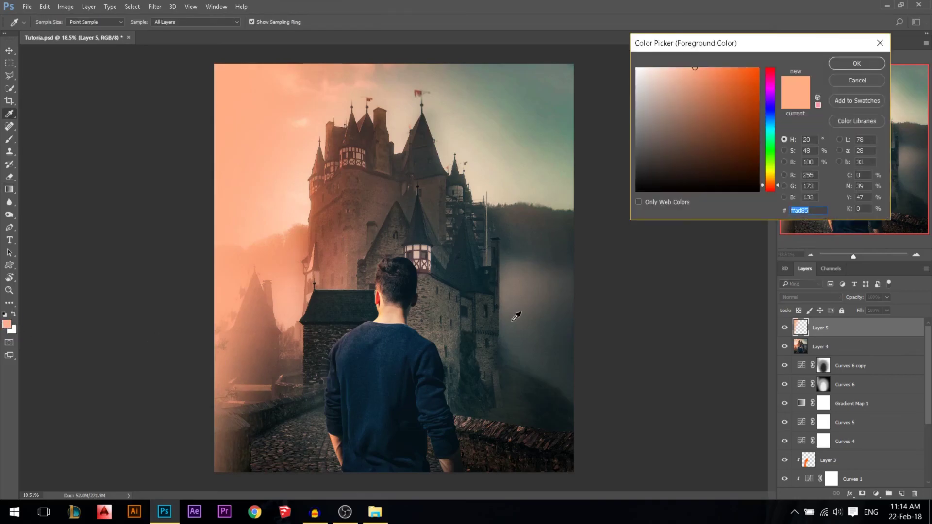
left_click(506, 242)
left_click(720, 161)
left_click(711, 167)
left_click(857, 64)
key("g")
left_click_drag(687, 254, 437, 222)
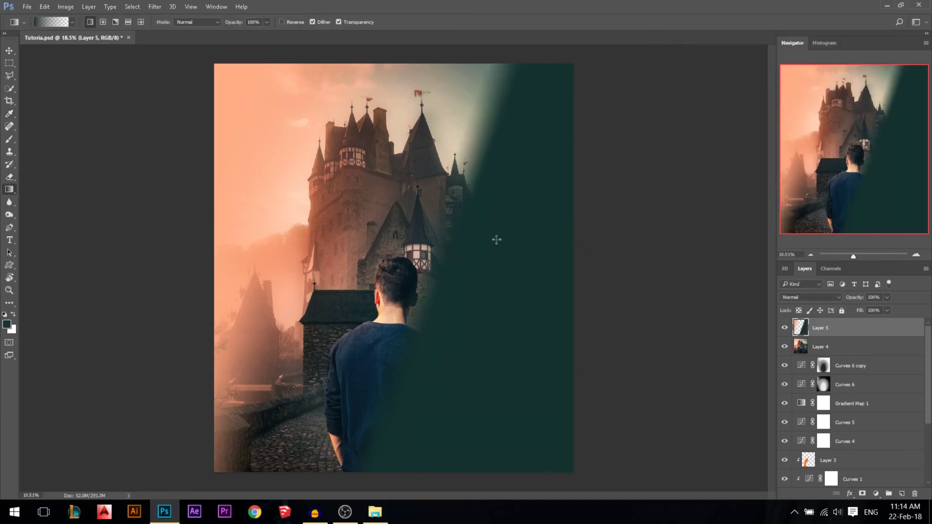
key("ctrl+z")
left_click_drag(228, 24, 213, 24)
left_click_drag(713, 252, 423, 236)
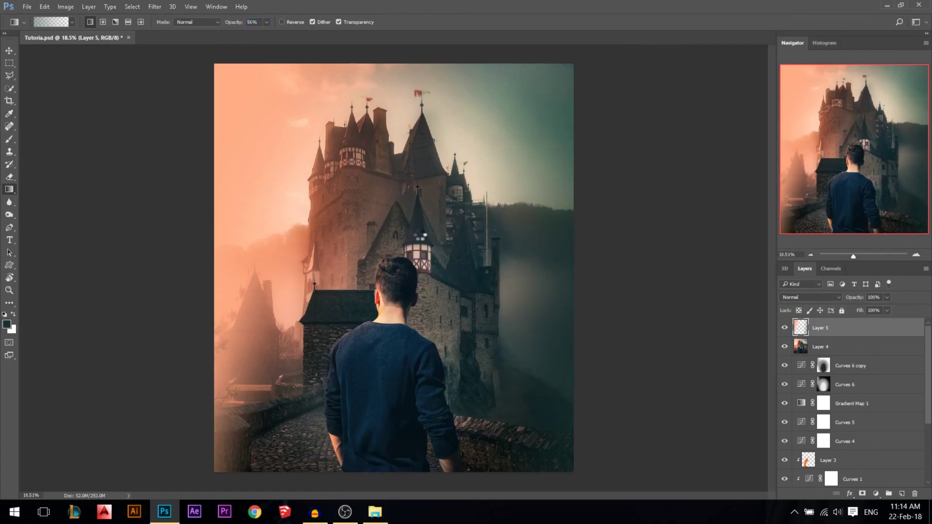
Blend the gradient layer in Soft Light at 47% opacity.
left_click(797, 297)
left_click(789, 399)
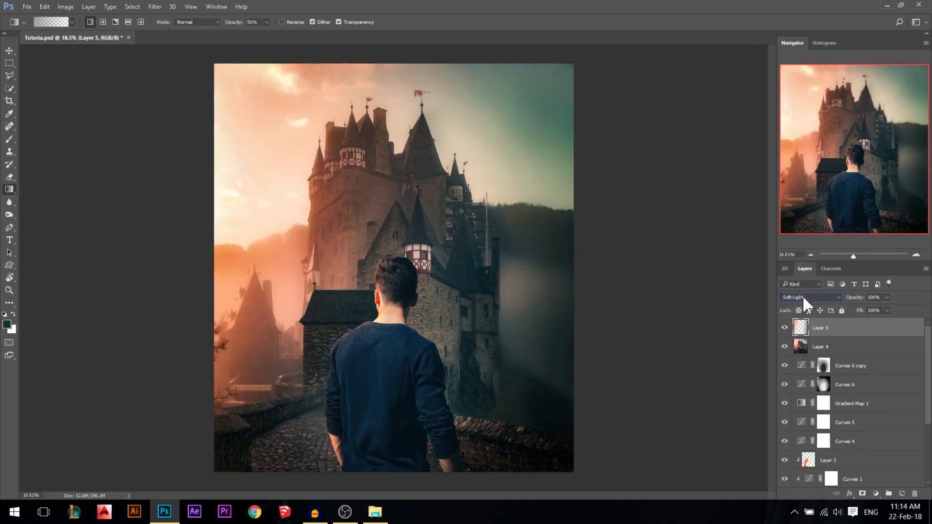
left_click(803, 293)
left_click(796, 391)
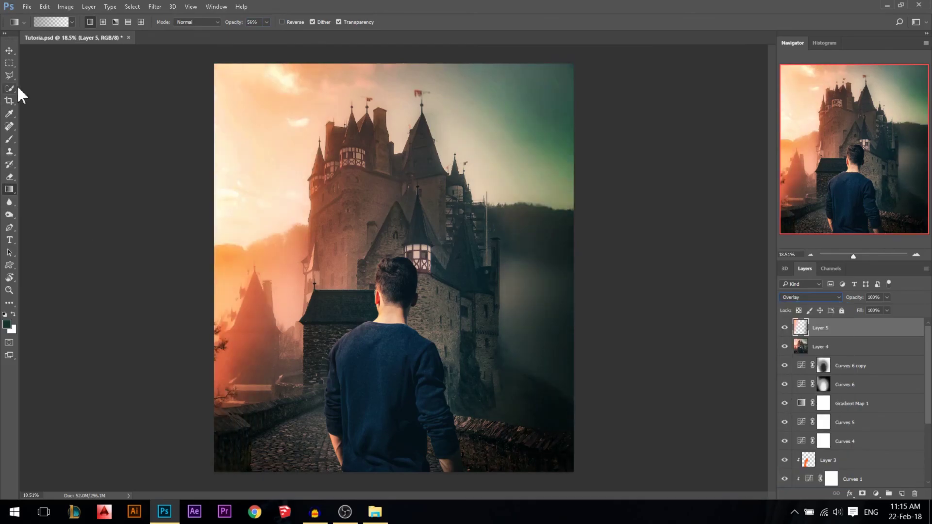
left_click(9, 51)
scroll(442, 296, "down", 1)
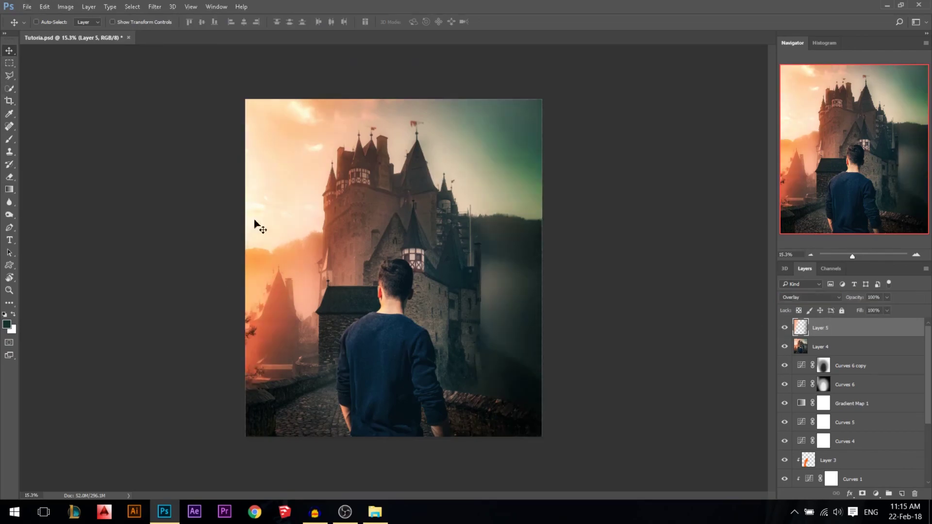
left_click(887, 297)
left_click_drag(873, 302, 833, 302)
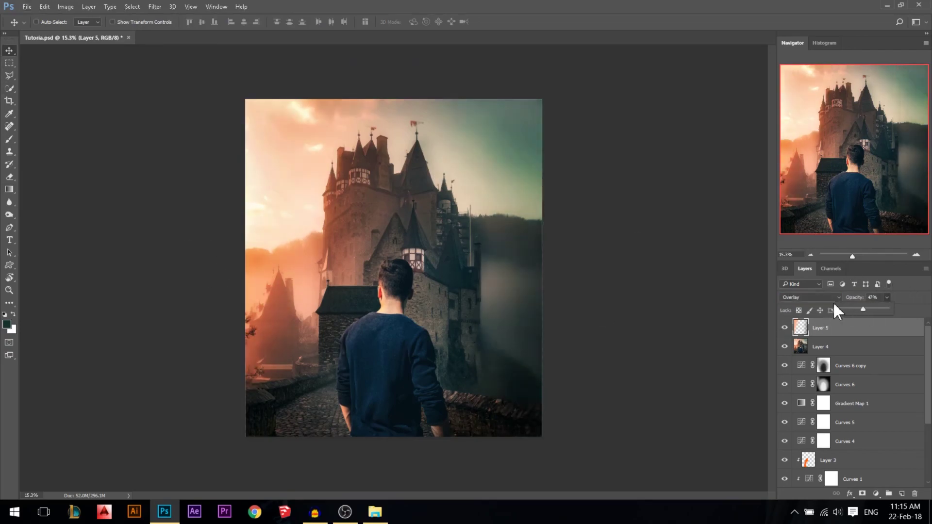
left_click(809, 297)
left_click(791, 398)
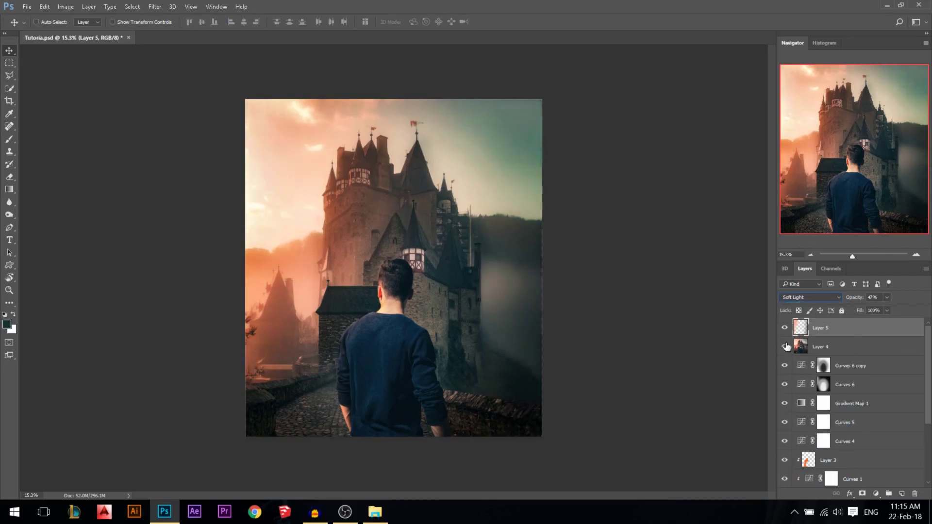